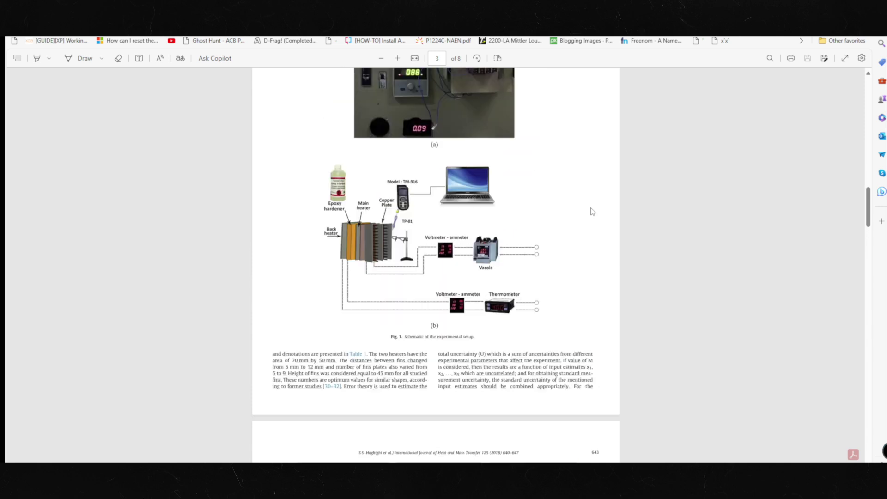
scroll(593, 212, "up", 15)
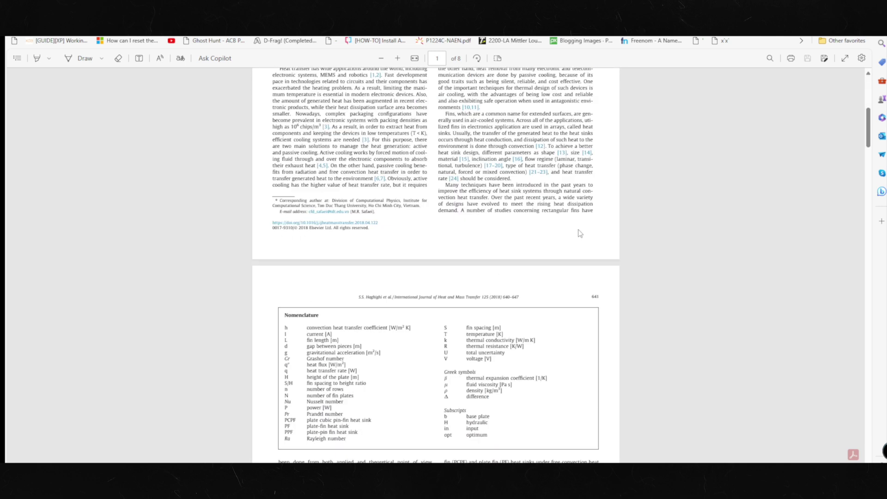
Step: Scroll the paper through the Fig. 2 fin types and the Table 1 fin dimensions on page 4
scroll(580, 234, "down", 20)
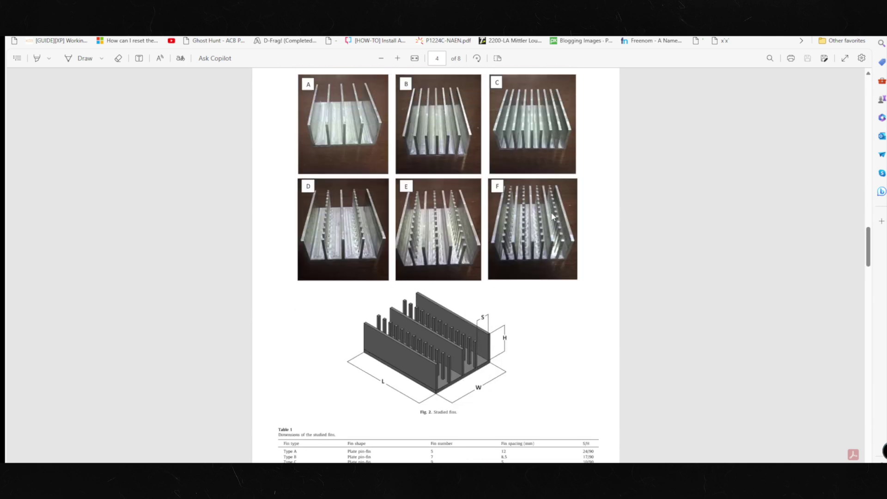
scroll(572, 277, "down", 1)
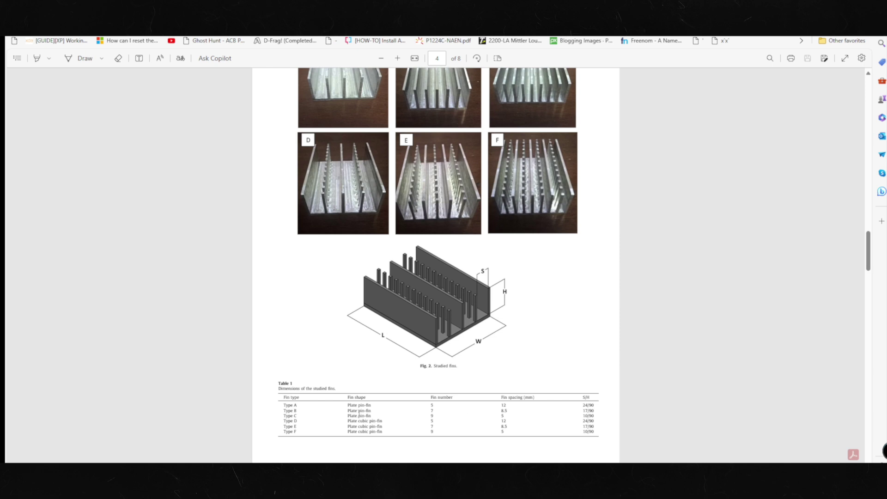
scroll(359, 414, "down", 1)
scroll(307, 392, "up", 1, "ctrl")
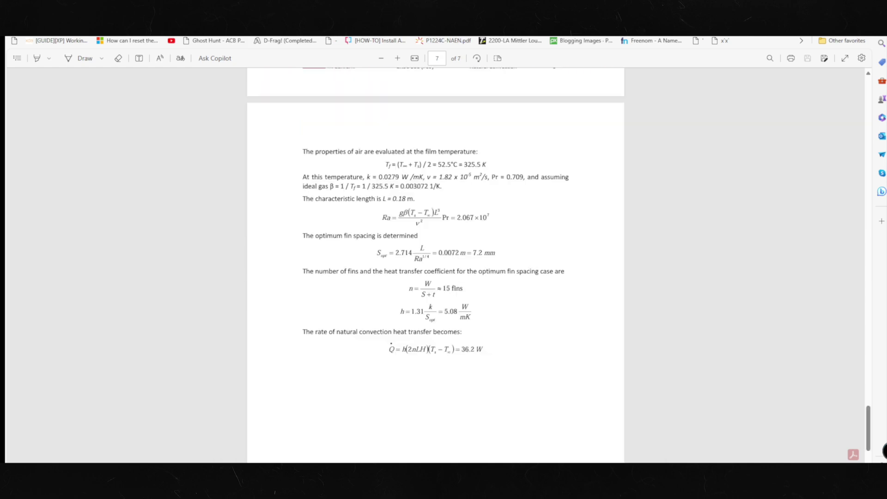
scroll(806, 299, "up", 1)
scroll(831, 303, "down", 3)
scroll(858, 309, "up", 6)
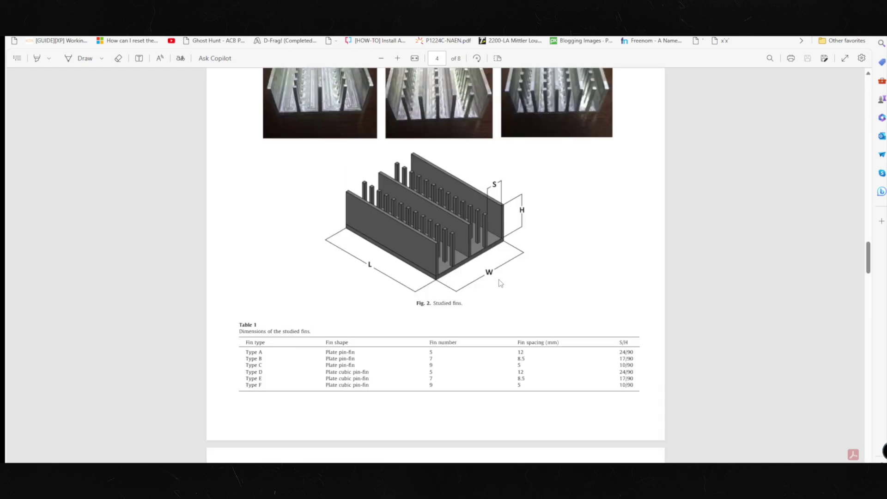
scroll(501, 283, "up", 5)
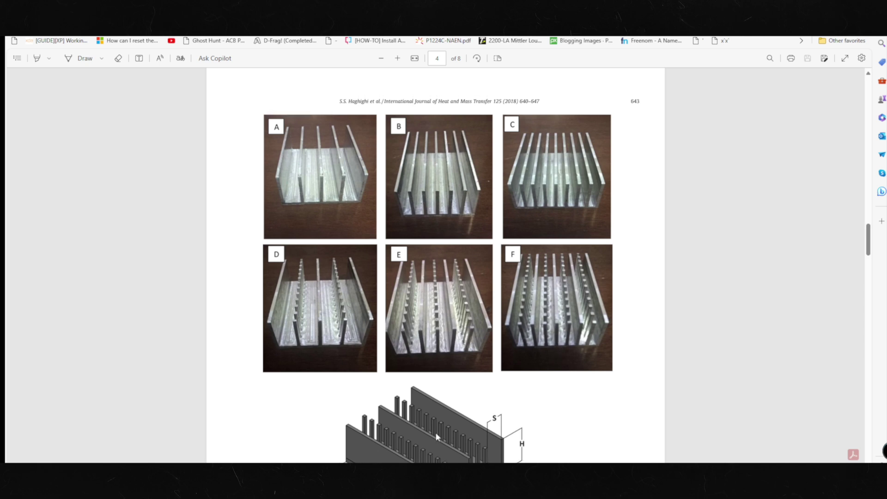
scroll(537, 328, "up", 6)
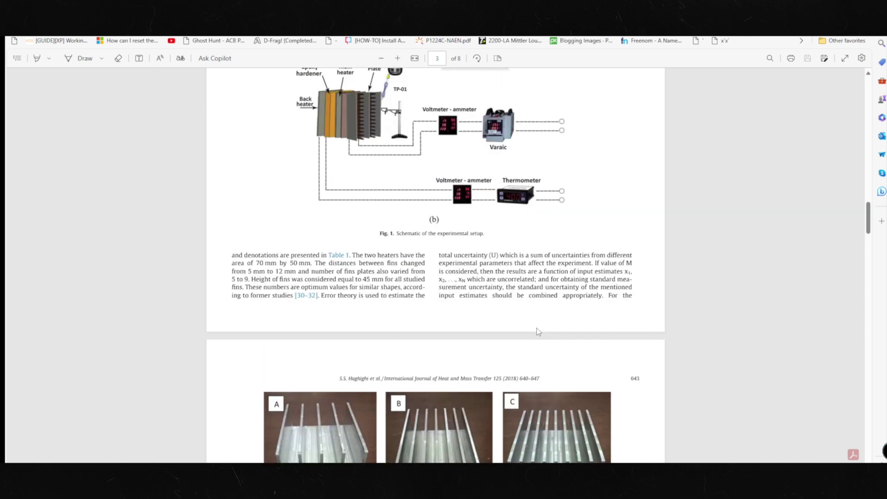
scroll(536, 328, "up", 1)
scroll(534, 329, "down", 10)
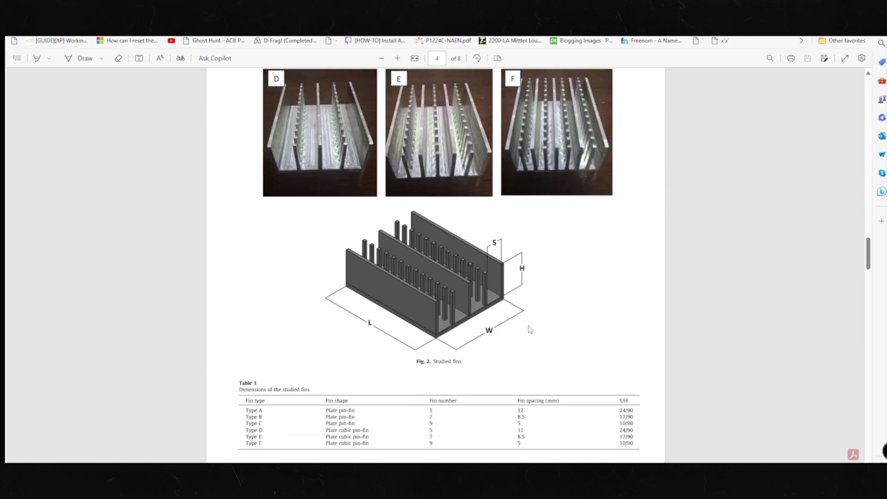
scroll(531, 329, "down", 1)
scroll(527, 323, "up", 2)
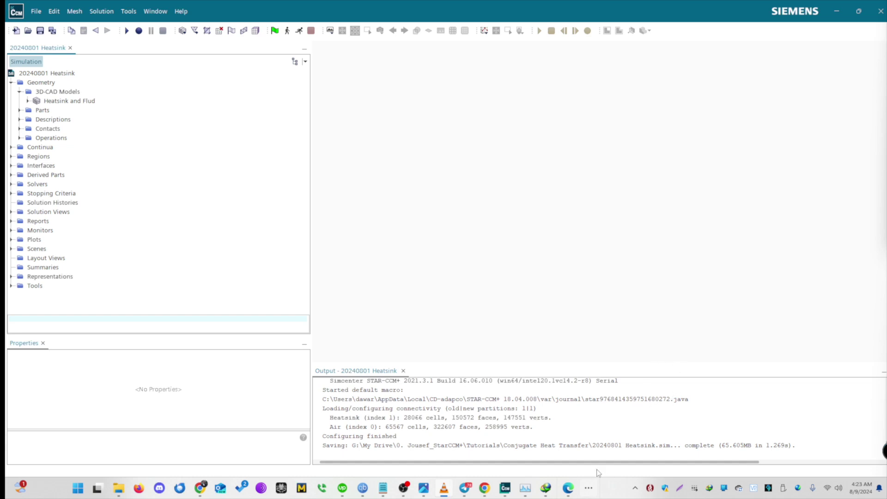
Step: Glance at the paper again, minimize it, and edit the Heatsink and Flud model in 3D-CAD
left_click(574, 489)
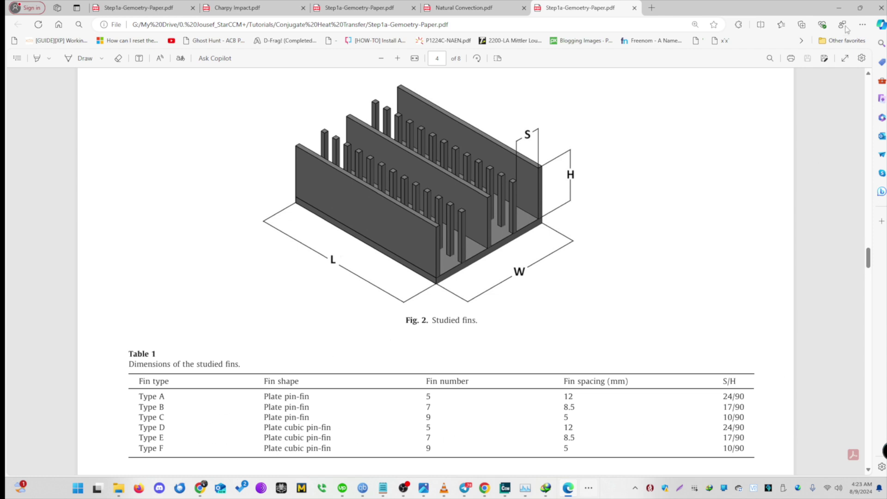
left_click(839, 11)
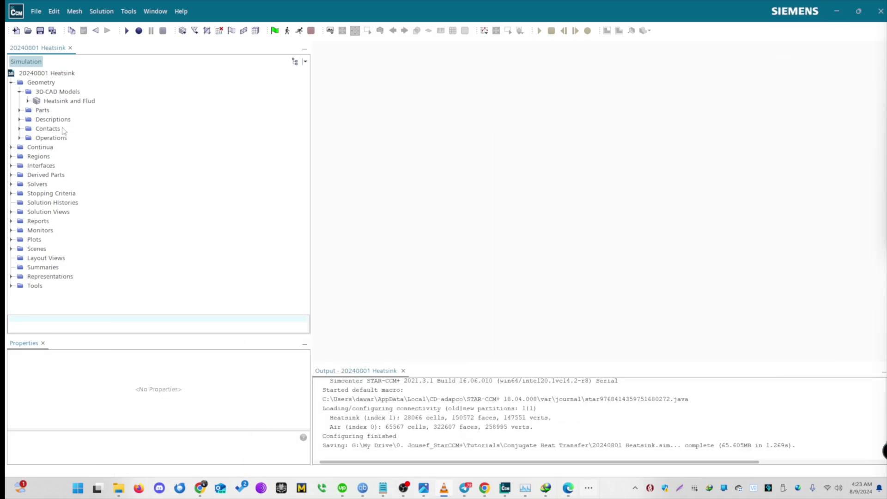
right_click(62, 102)
left_click(77, 109)
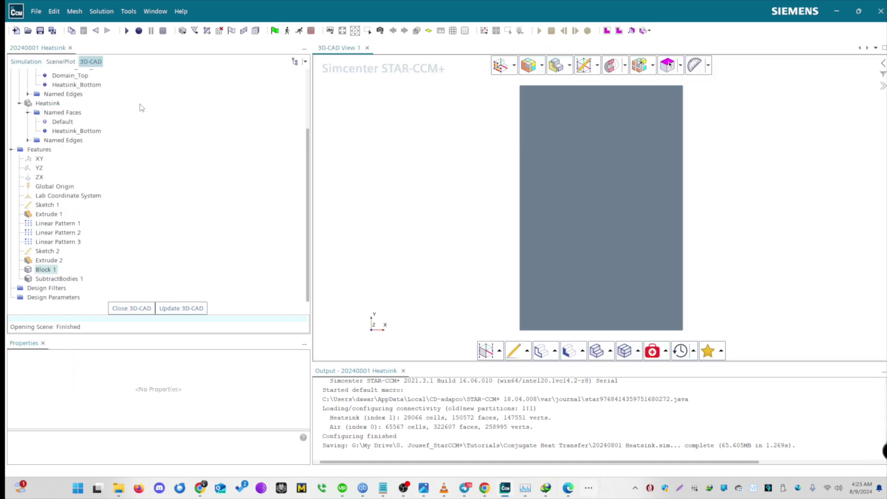
Step: Switch the 3D-CAD view to parallel projection
scroll(164, 148, "up", 2)
scroll(164, 148, "down", 2)
left_click(368, 31)
mouse_move(407, 75)
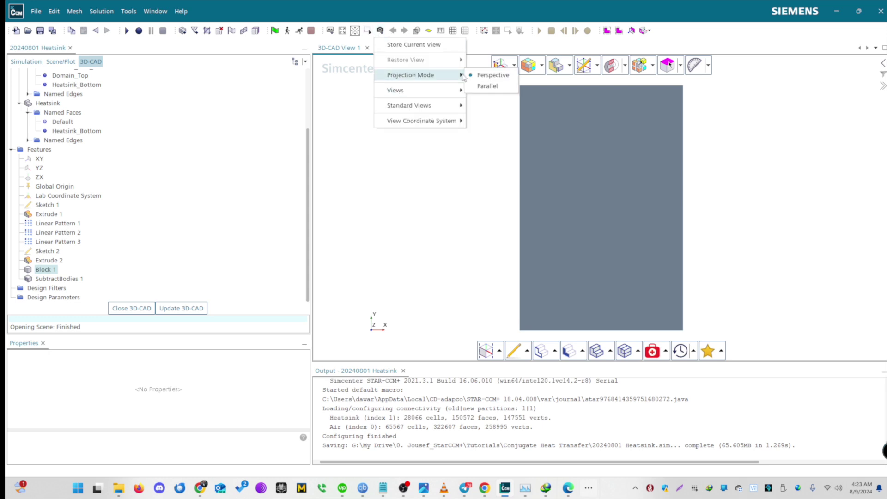
left_click(487, 86)
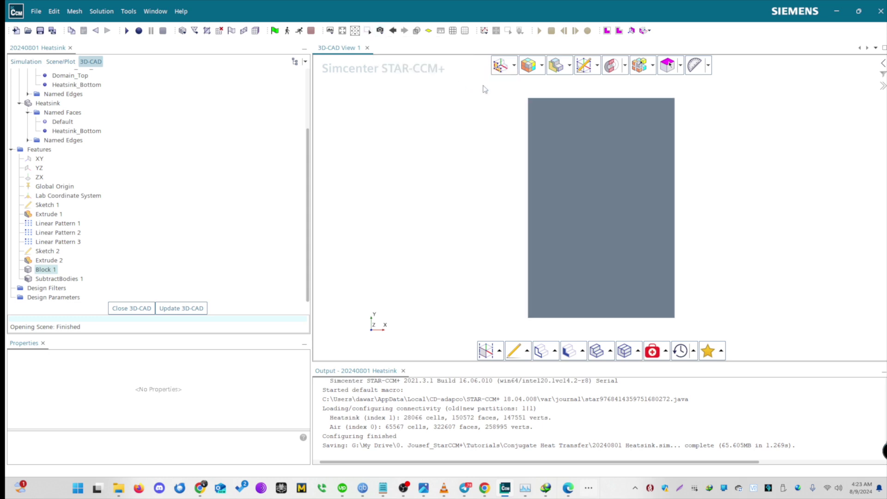
Step: In Sketch 1, move the 10 mm width dimension above the fin's top
right_click(63, 215)
left_click(70, 199)
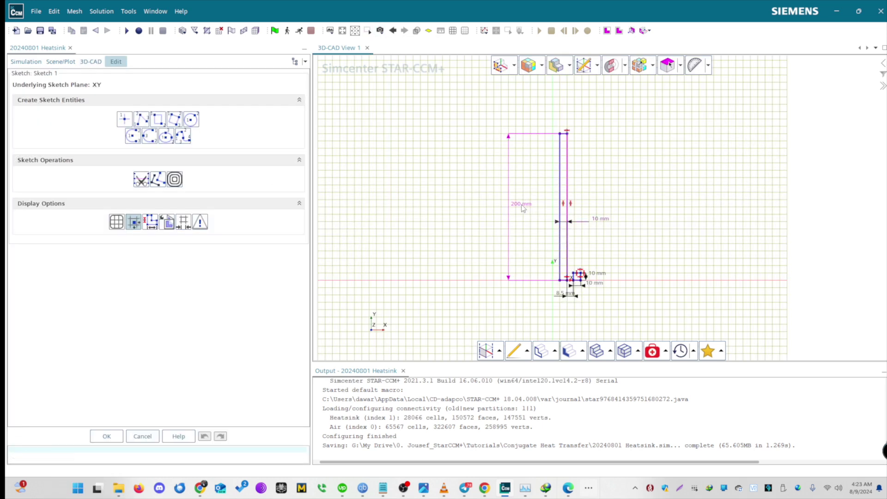
left_click_drag(599, 219, 610, 131)
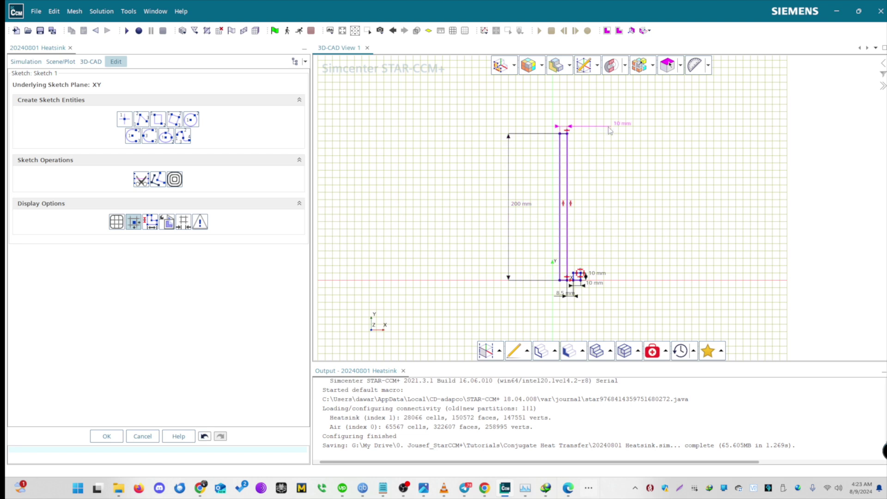
scroll(587, 296, "up", 5)
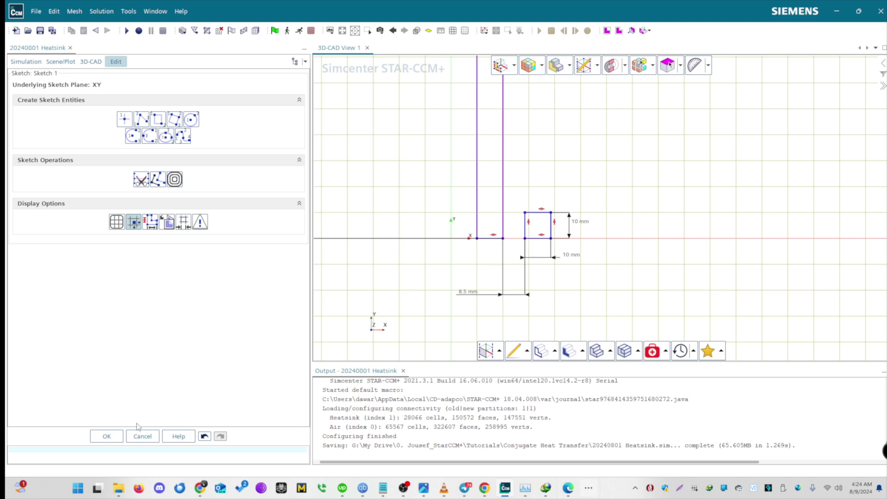
left_click(106, 437)
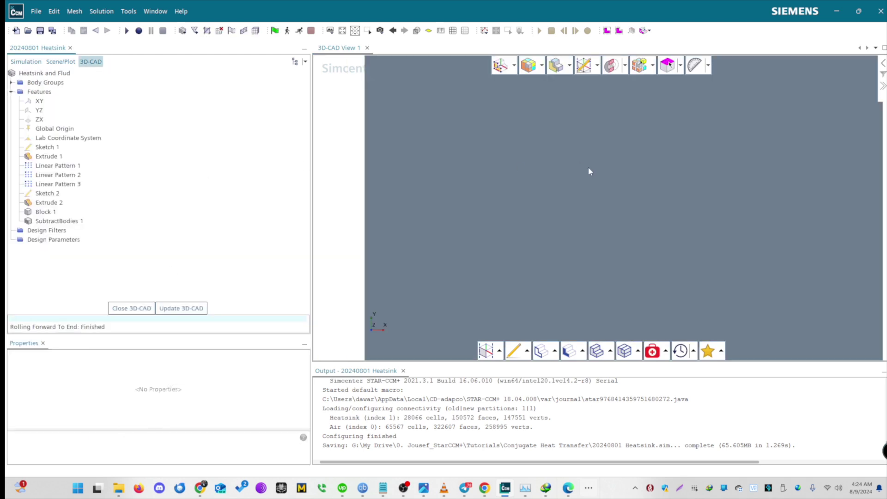
Step: Show the heatsink inside the air domain and review the Extrude 1 depth
left_click(416, 31)
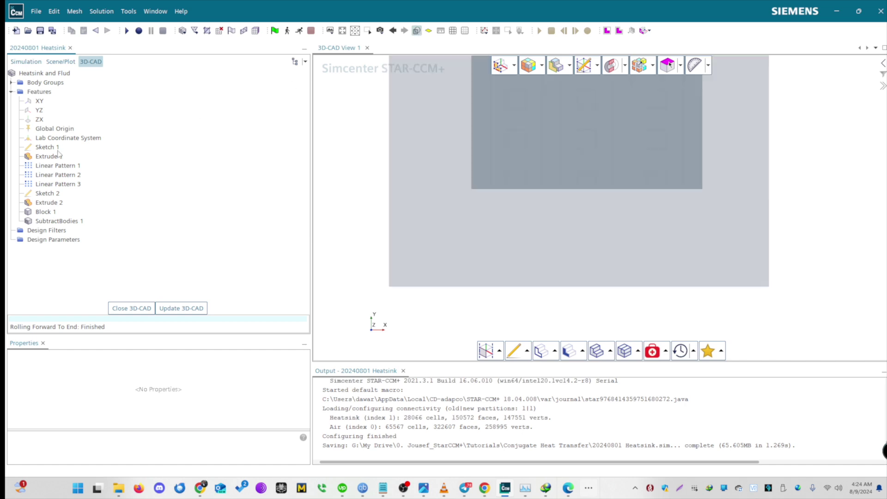
right_click(58, 153)
left_click(53, 175)
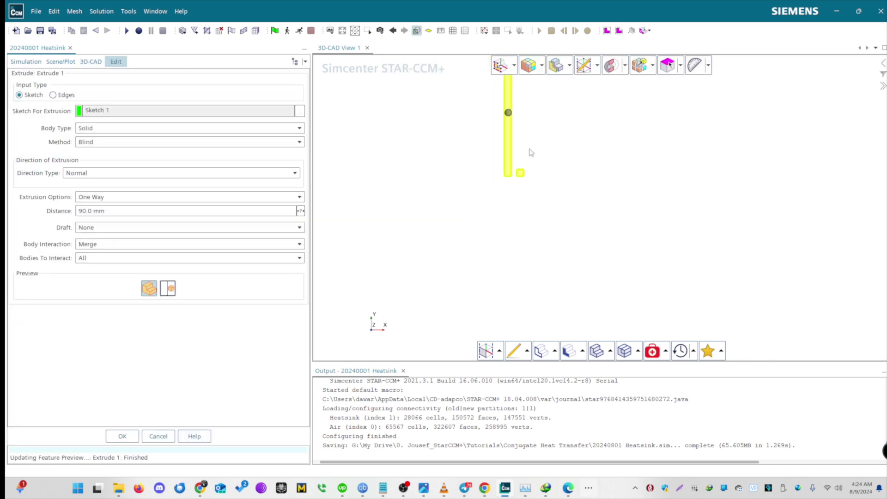
left_click(122, 437)
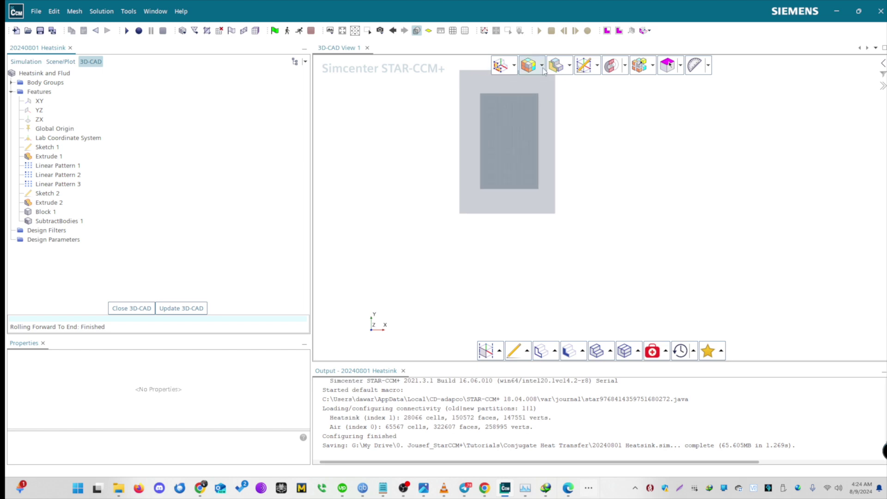
scroll(486, 85, "up", 2)
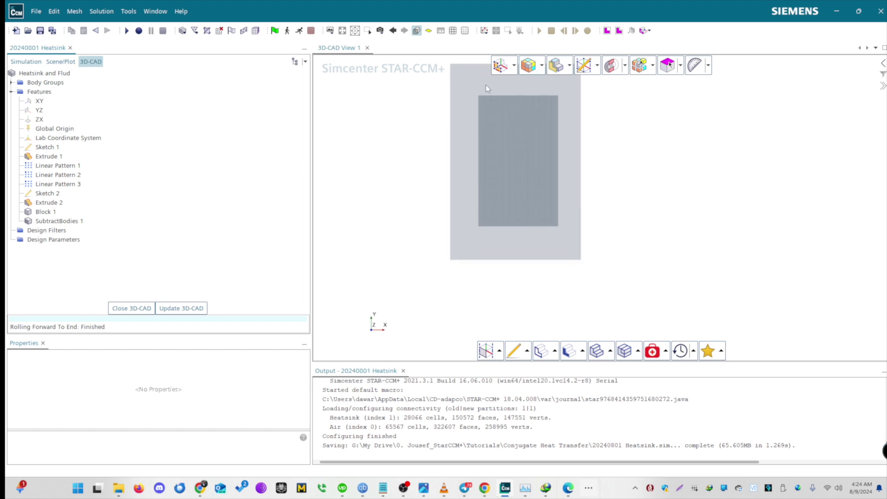
Step: Review Linear Pattern 1's 37.2 mm fin spacing and 4 instances without changes
left_click(77, 166)
right_click(76, 166)
left_click(92, 171)
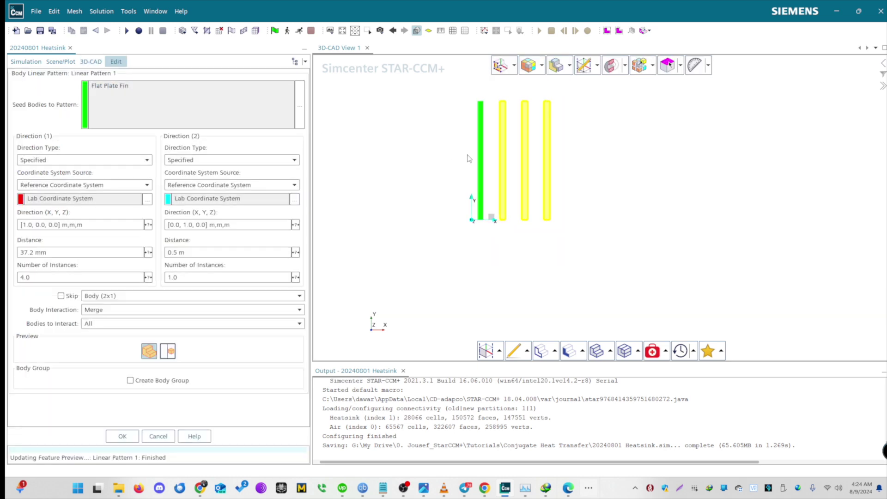
left_click(158, 437)
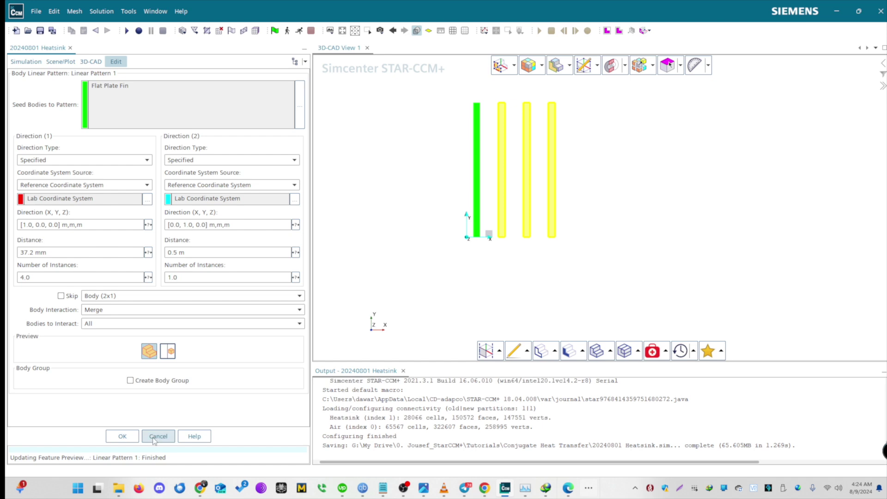
Step: Expand the Heatsink body group's named faces and edges, then recheck Linear Pattern 1
left_click(11, 82)
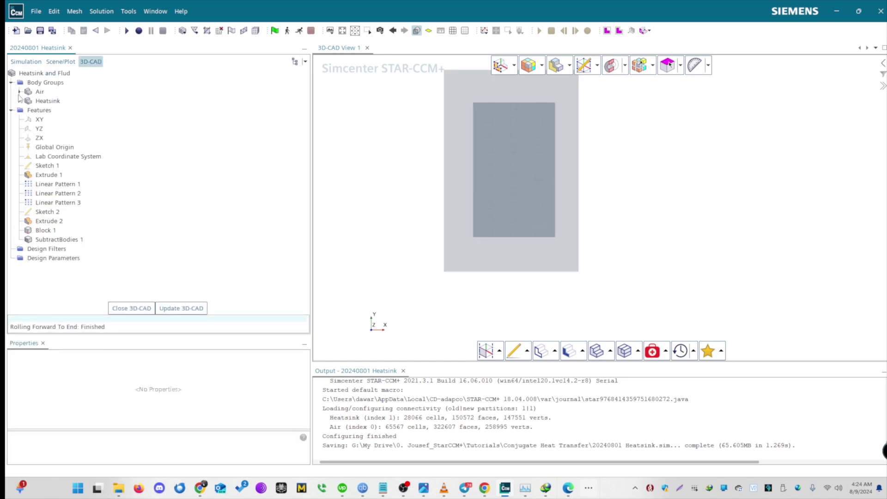
left_click(20, 101)
left_click(28, 110)
left_click(28, 138)
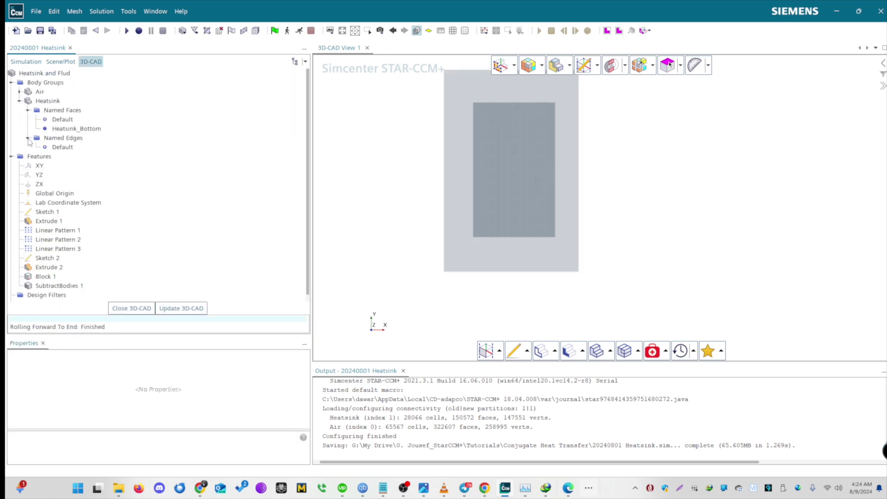
left_click(60, 231)
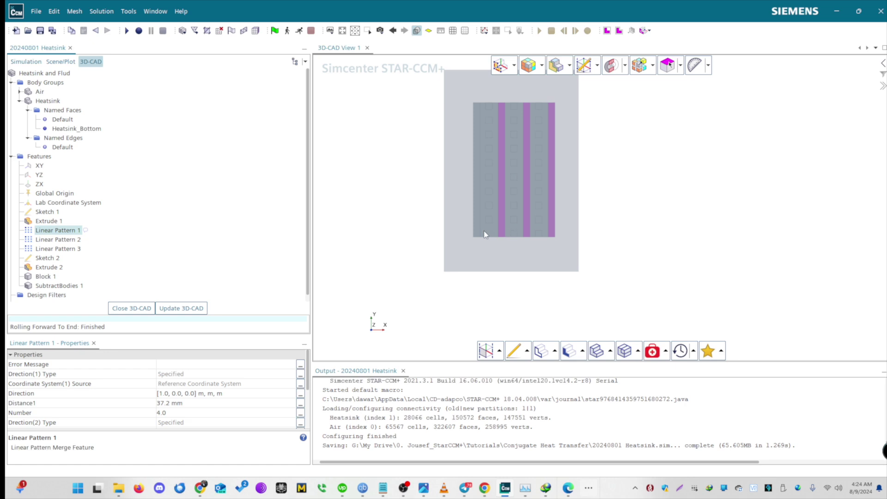
right_click(82, 230)
left_click(93, 250)
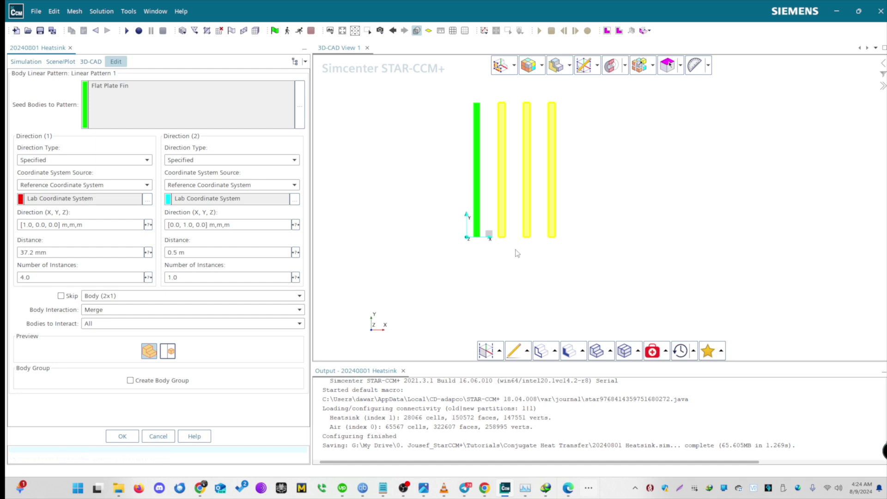
left_click(158, 437)
Step: Confirm Linear Pattern 2 with 10 pin-fin instances at 21.1 mm spacing
right_click(69, 197)
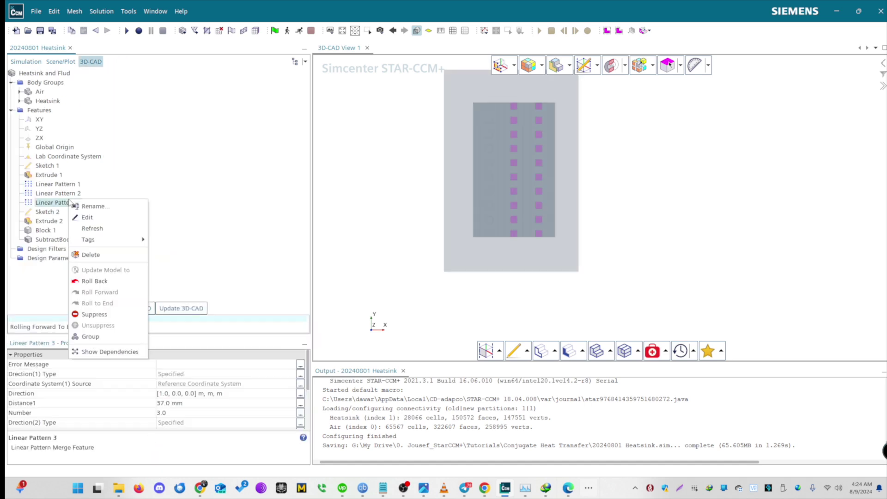
left_click(82, 211)
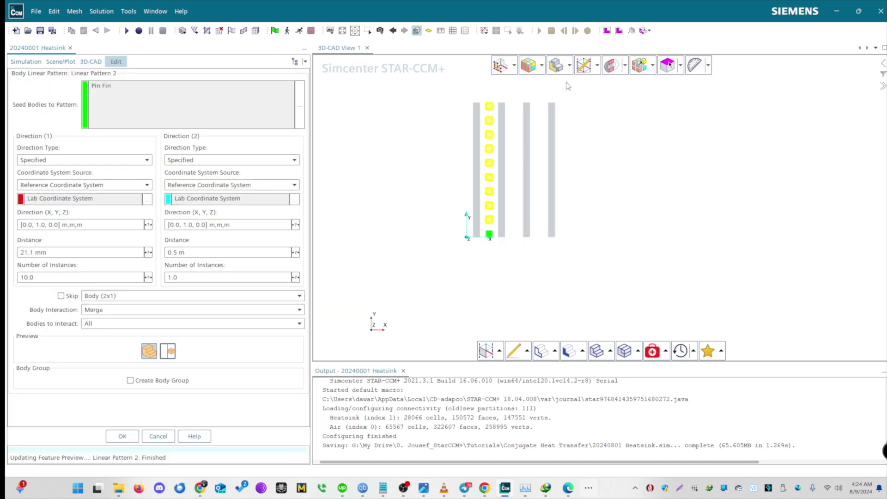
scroll(568, 86, "up", 2)
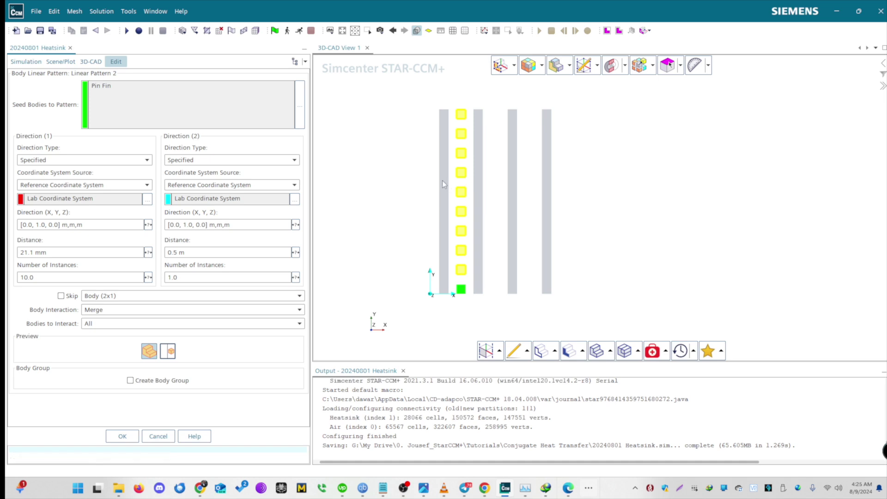
left_click(37, 225)
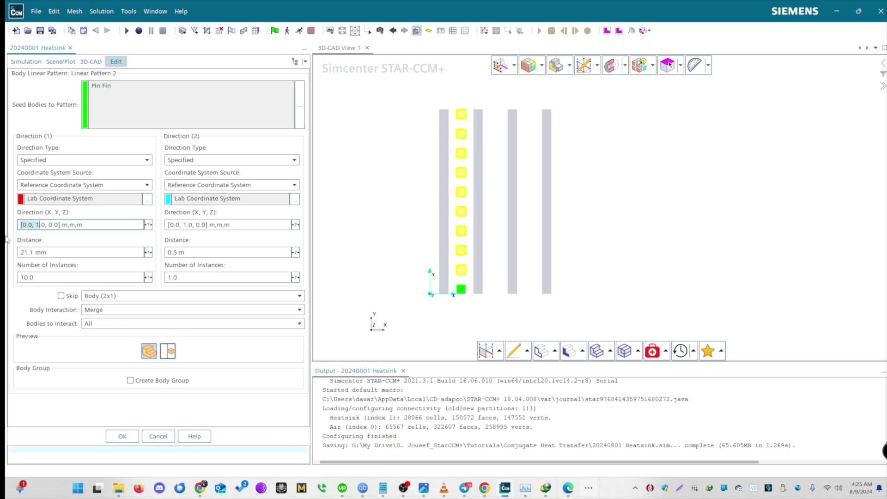
left_click(122, 436)
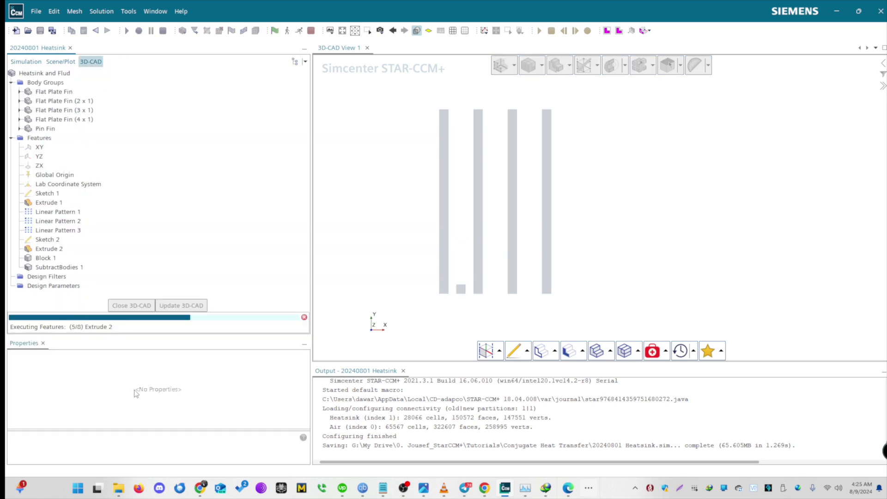
Step: Review Linear Pattern 3 (37.0 mm, 3 instances) and cancel without changes
right_click(73, 204)
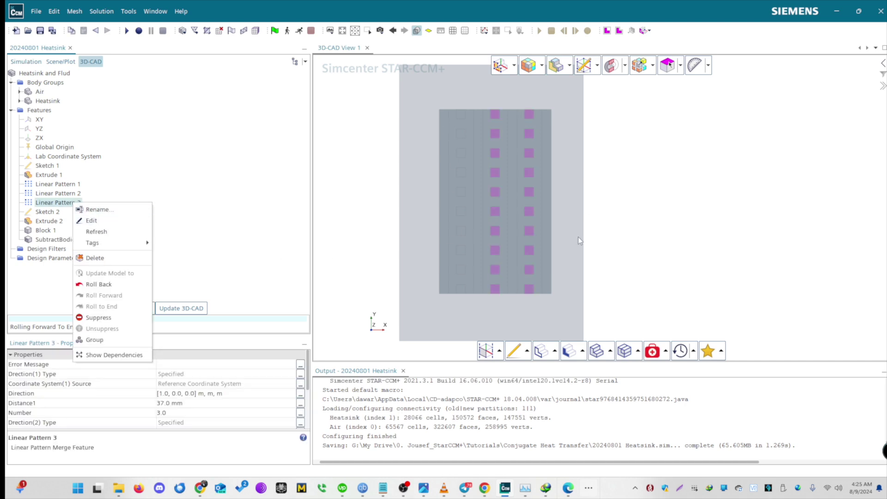
left_click(122, 221)
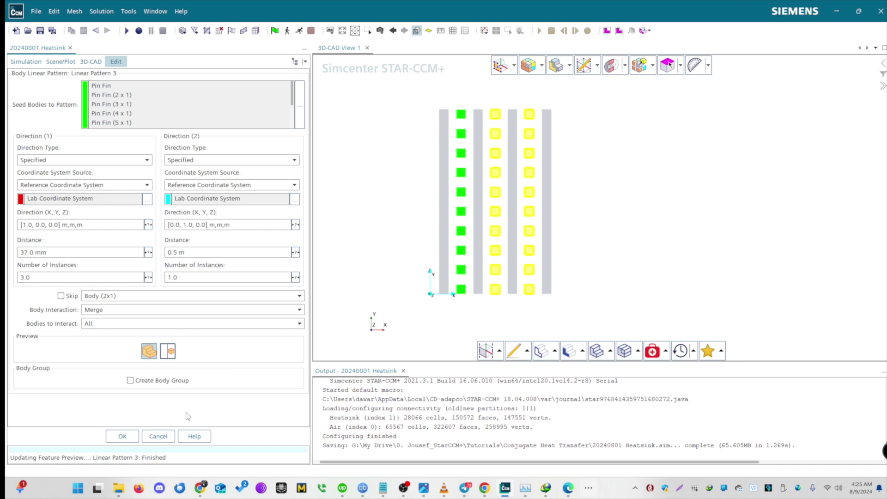
left_click(170, 441)
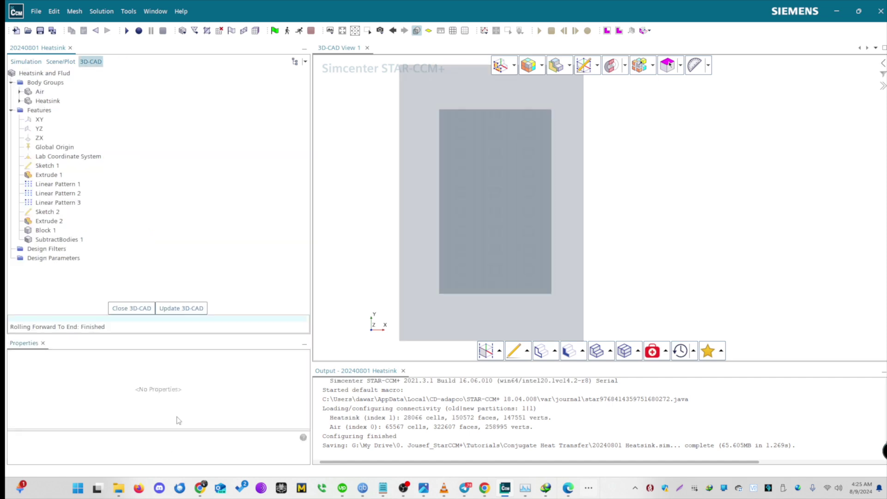
left_click_drag(456, 282, 501, 249)
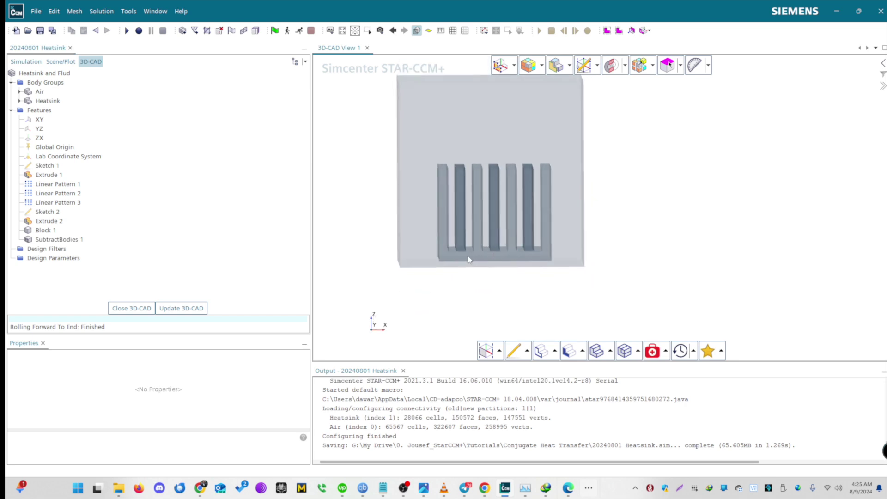
right_click(46, 211)
left_click(82, 196)
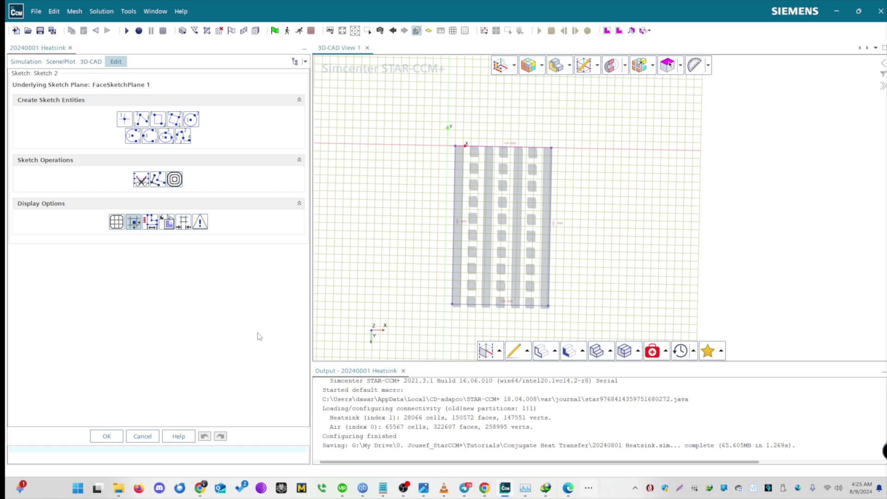
left_click(117, 440)
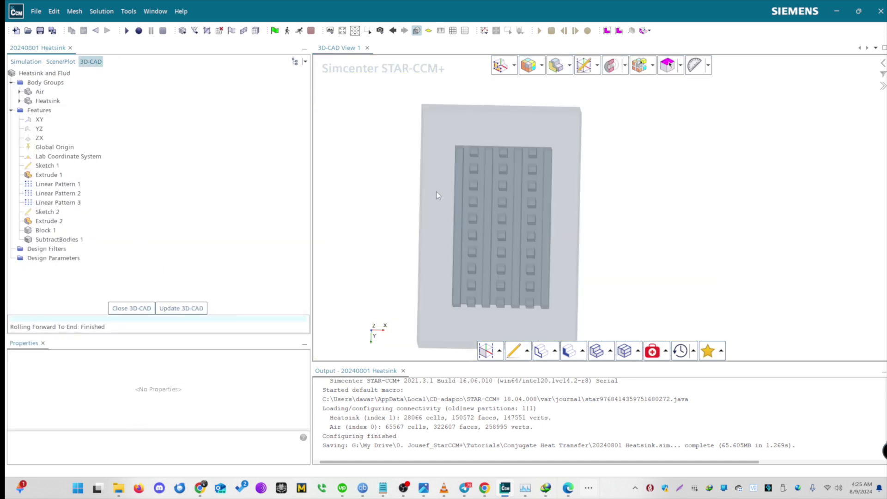
left_click_drag(436, 195, 457, 254)
right_click(48, 221)
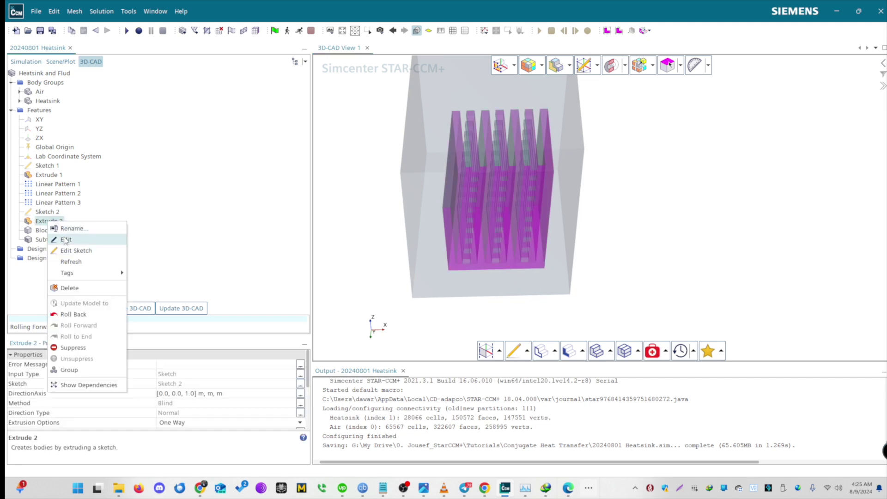
left_click(65, 239)
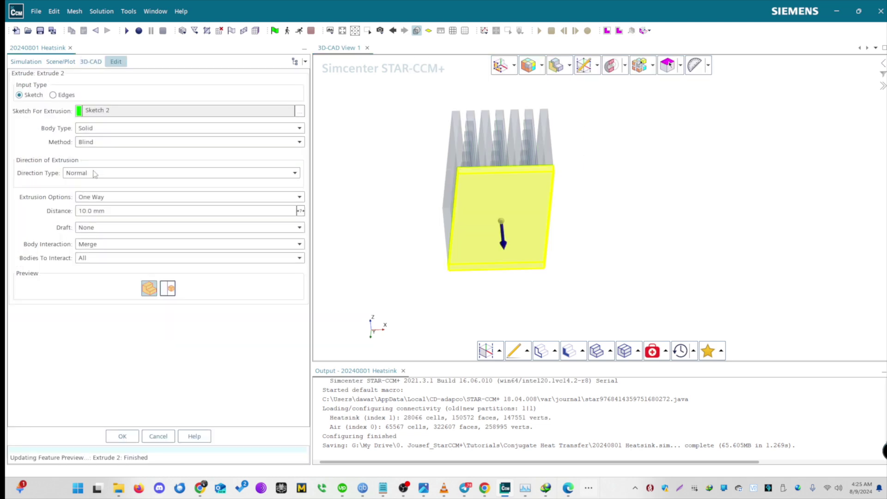
left_click(122, 436)
left_click_drag(436, 193, 374, 256)
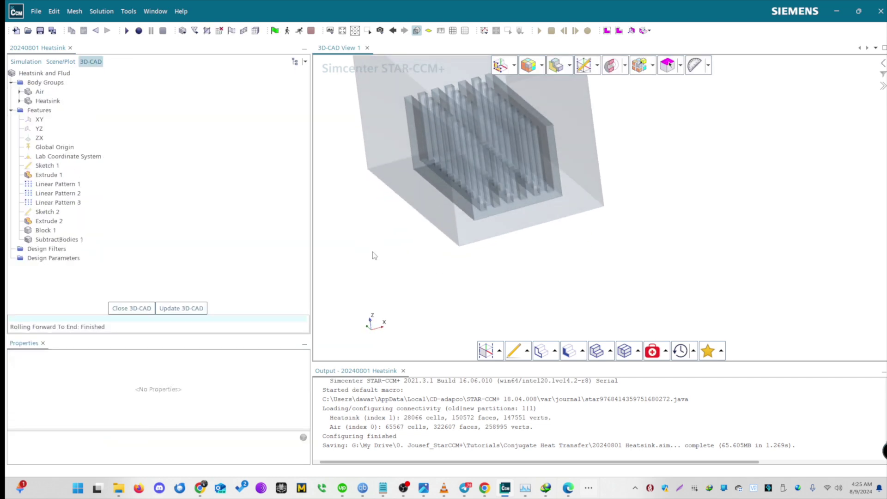
right_click(38, 112)
mouse_move(104, 168)
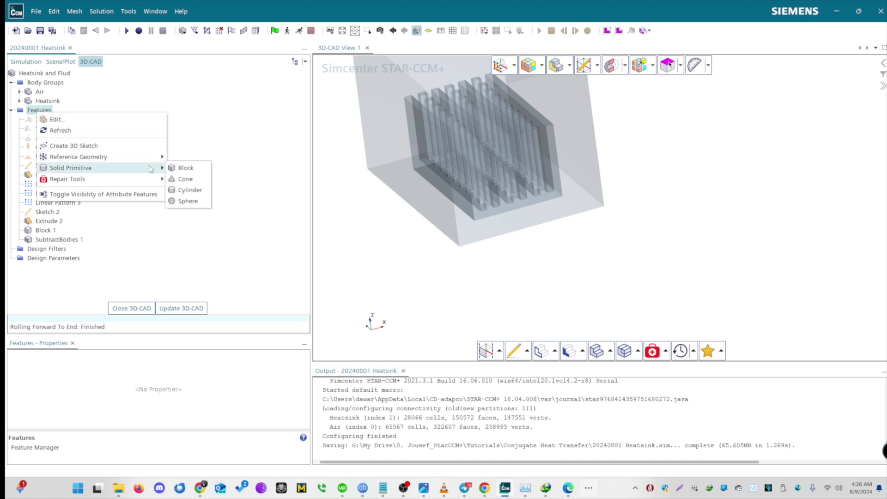
left_click(49, 231)
left_click_drag(466, 191, 469, 135)
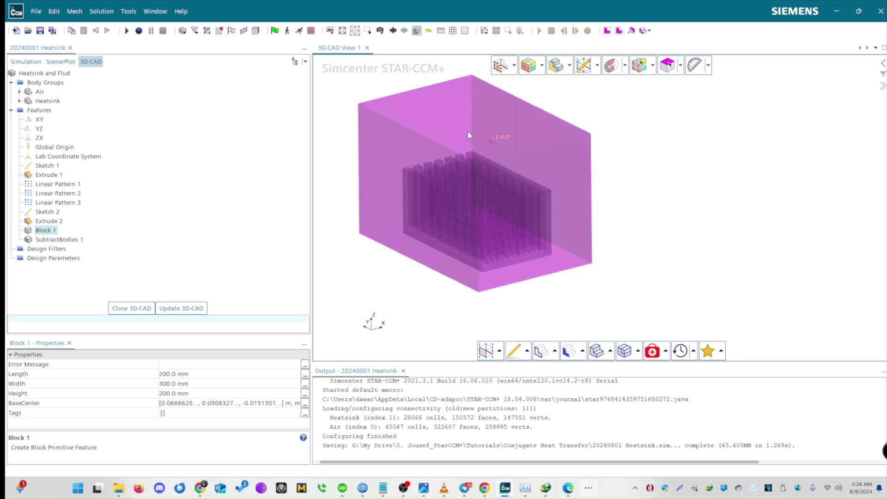
left_click_drag(439, 298, 333, 326)
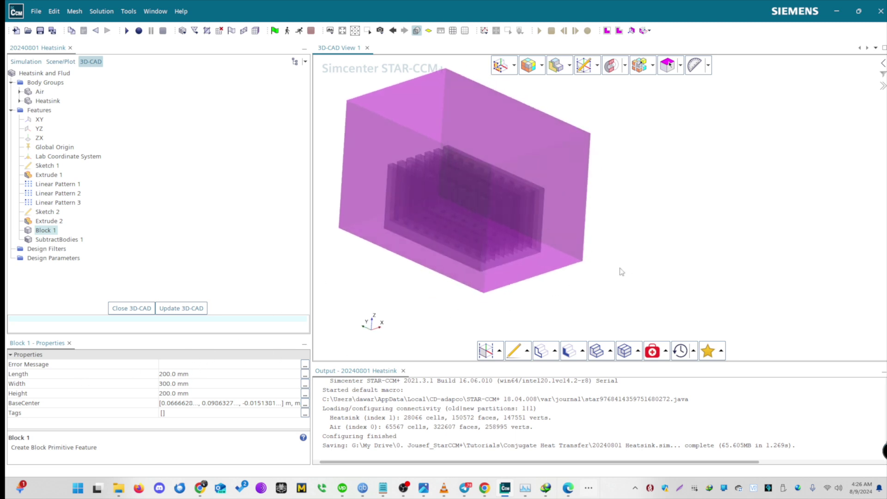
left_click_drag(622, 271, 500, 297)
left_click_drag(510, 154, 480, 262)
scroll(481, 262, "up", 3)
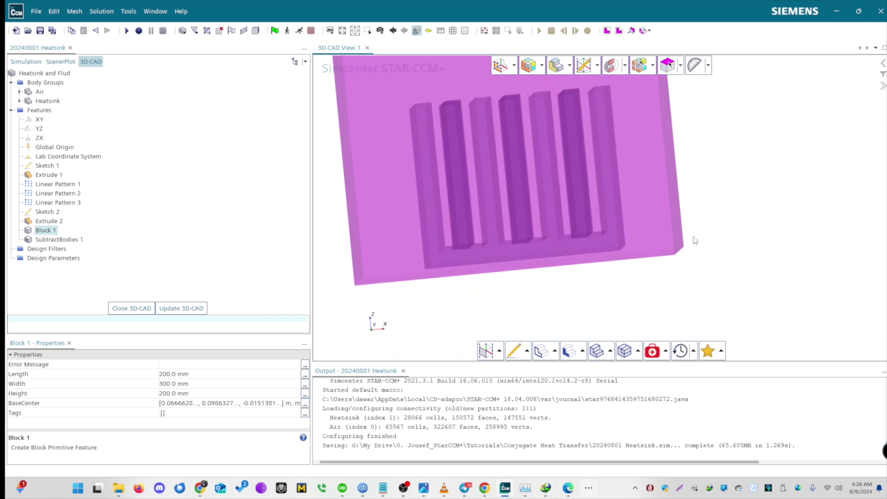
left_click(380, 30)
Step: List the Air body's named faces and view all six on the model
left_click(598, 270)
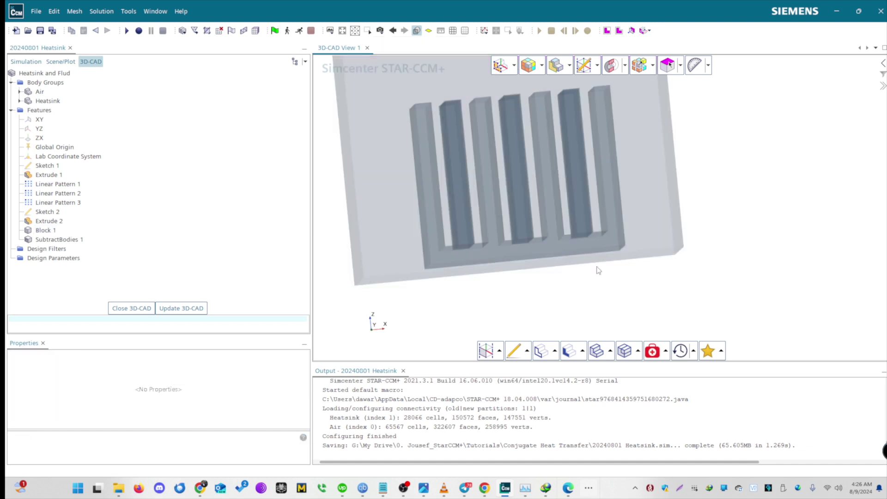
left_click(19, 92)
left_click(27, 101)
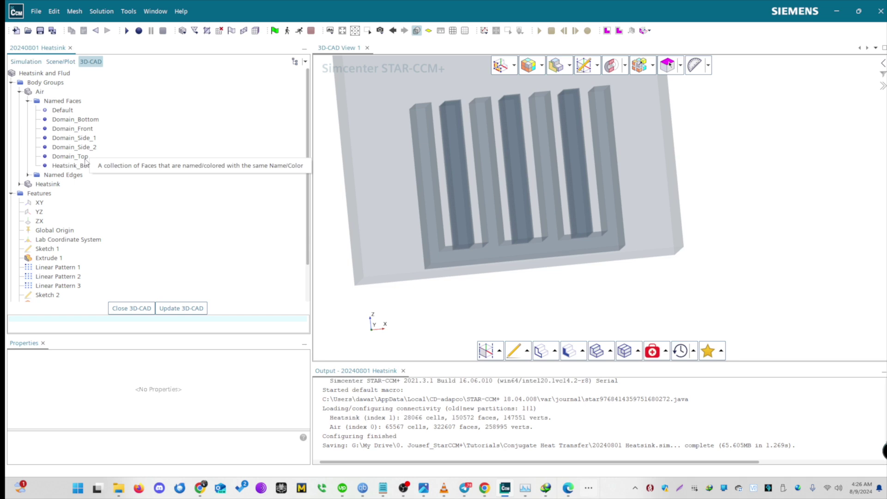
left_click(71, 165)
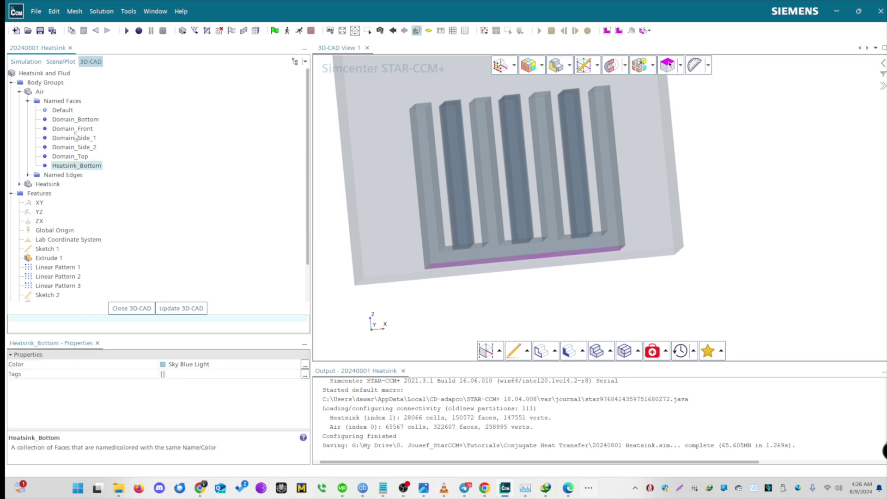
left_click(84, 119, "shift")
left_click_drag(370, 159, 561, 139)
left_click_drag(461, 176, 387, 54)
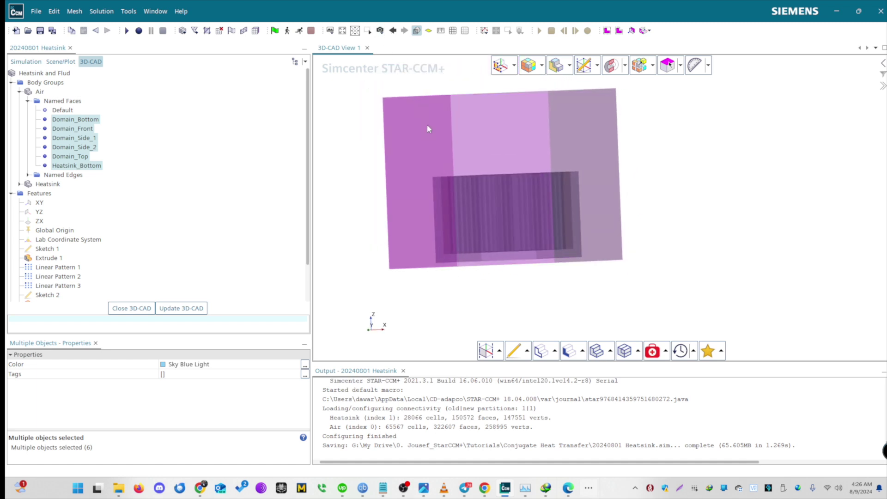
scroll(614, 245, "up", 3)
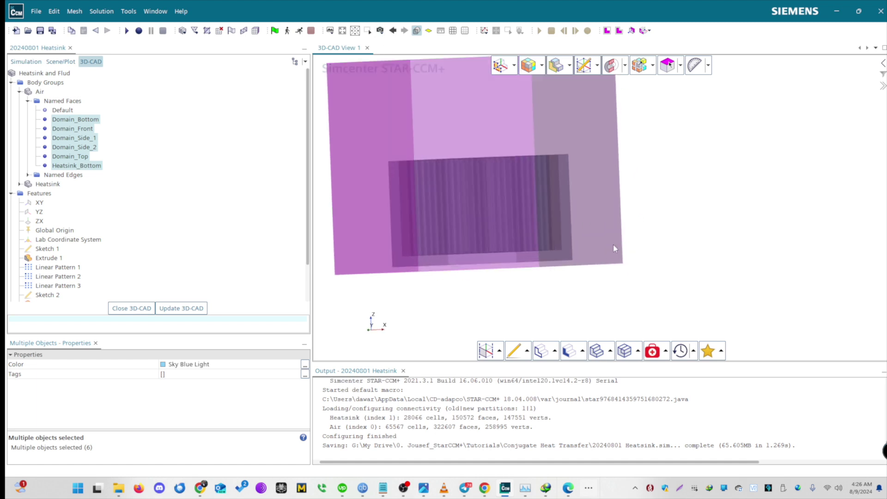
Step: List the Air named edges and Heatsink named faces, highlighting Heatsink_Bottom
left_click(28, 175)
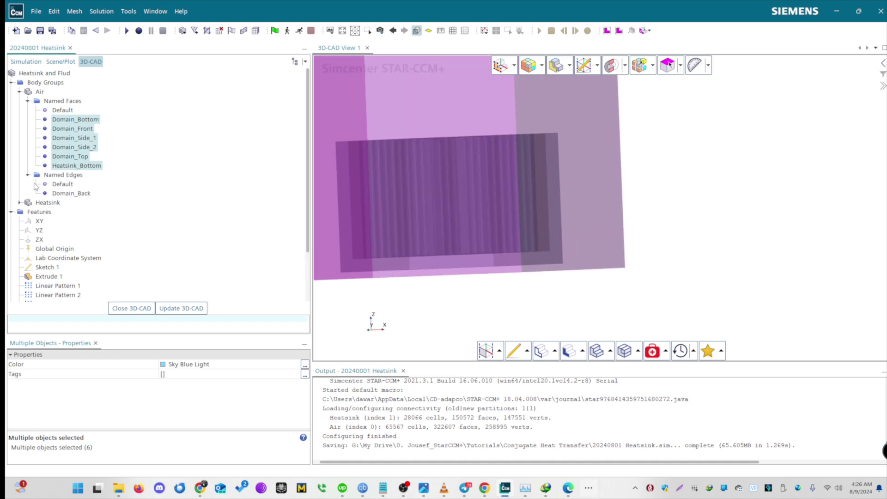
left_click(19, 203)
left_click(28, 212)
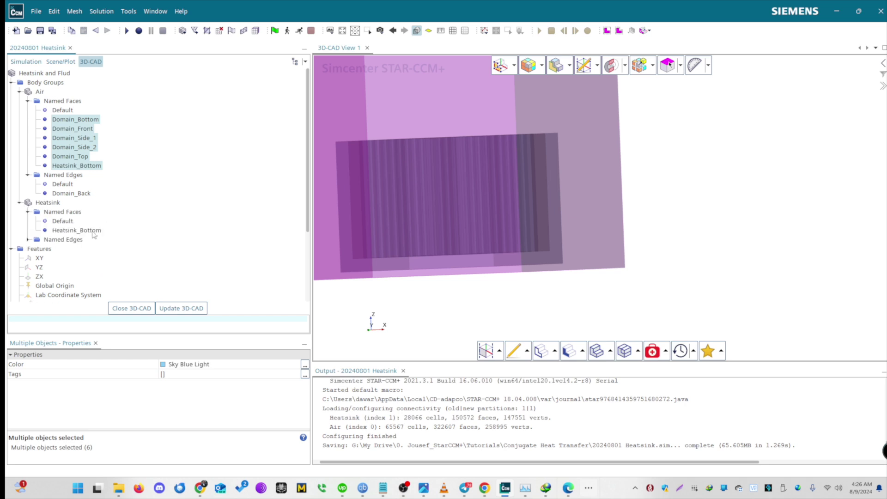
left_click(77, 230)
left_click_drag(451, 235, 401, 251)
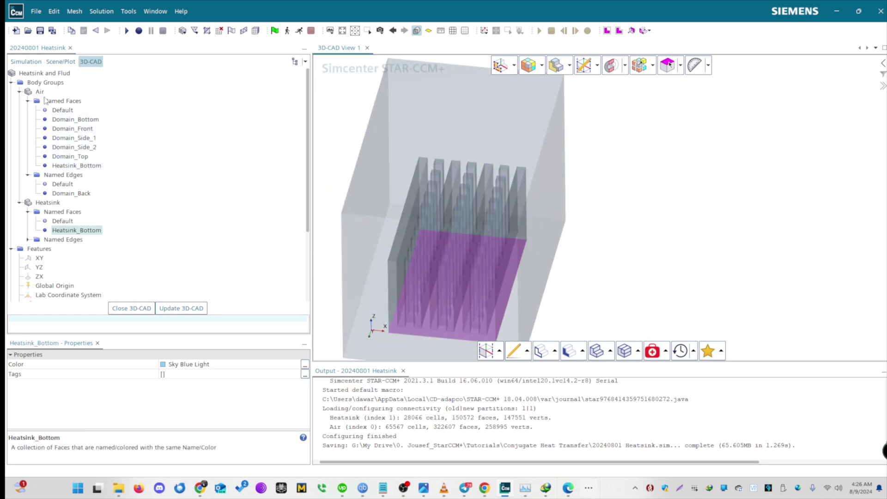
Step: Confirm SubtractBodies 1 with Air as target and Heatsink as a kept tool body
scroll(81, 165, "down", 4)
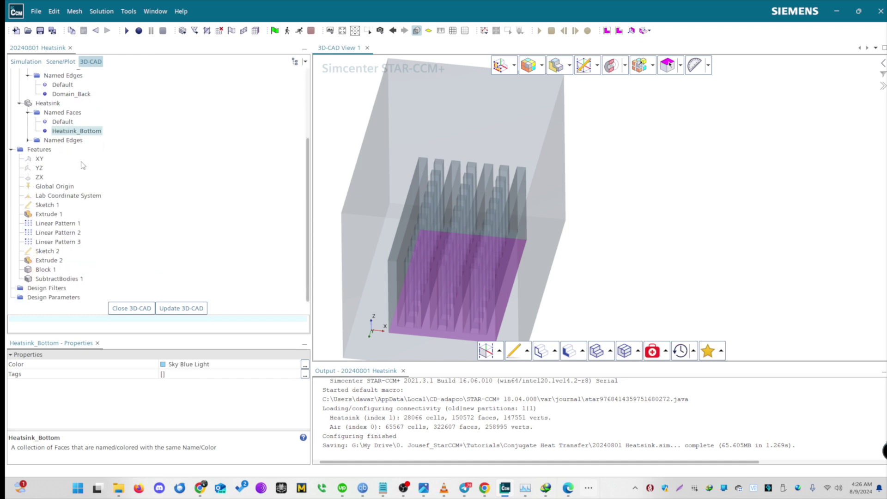
right_click(42, 151)
left_click(194, 155)
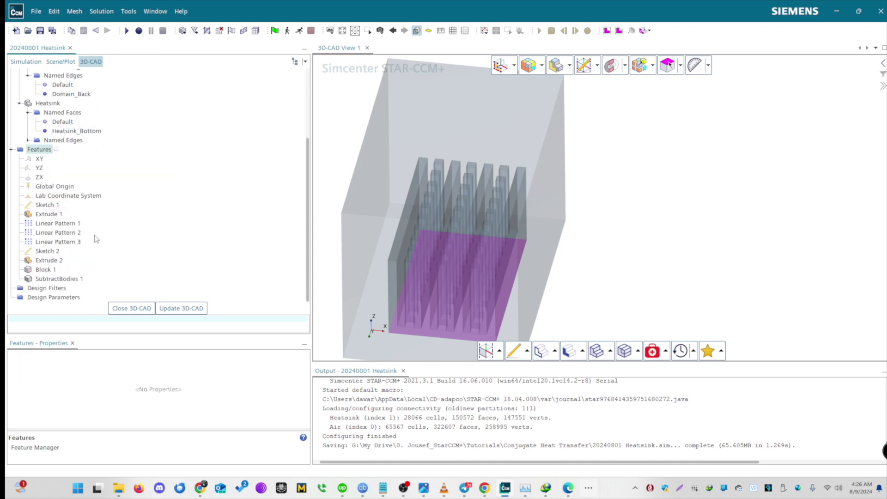
left_click(40, 279)
right_click(40, 279)
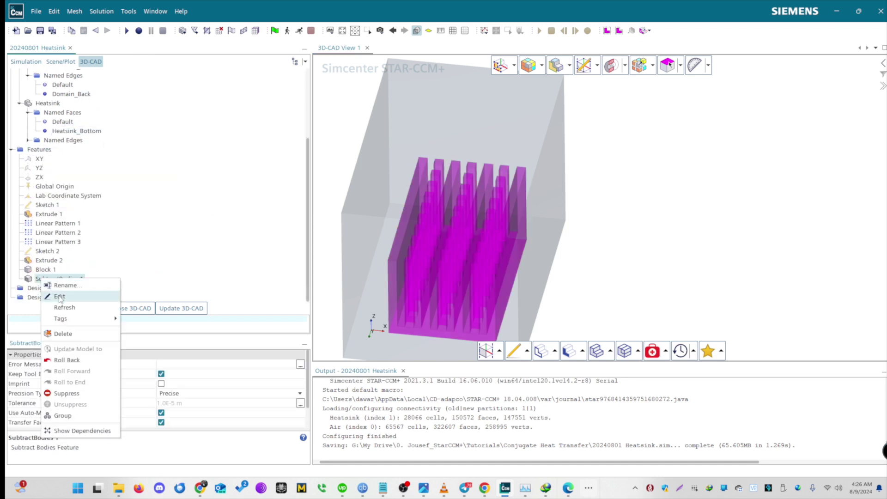
left_click(53, 293)
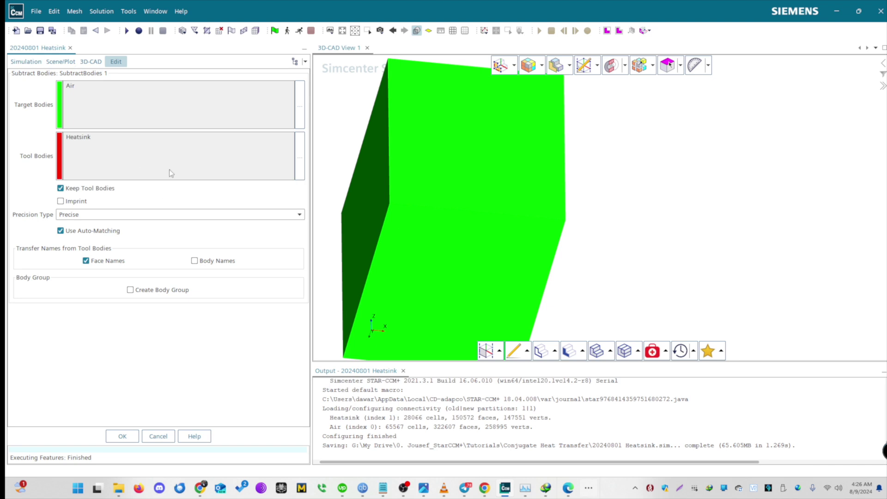
left_click(128, 437)
Step: Update the 3D-CAD model and orbit to an angled close view of the heatsink
left_click(182, 308)
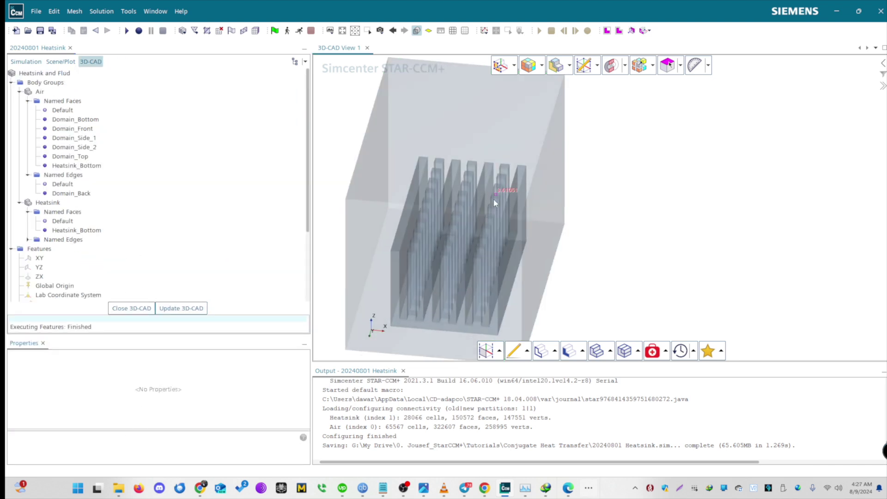
left_click_drag(493, 199, 429, 235)
scroll(443, 268, "up", 5)
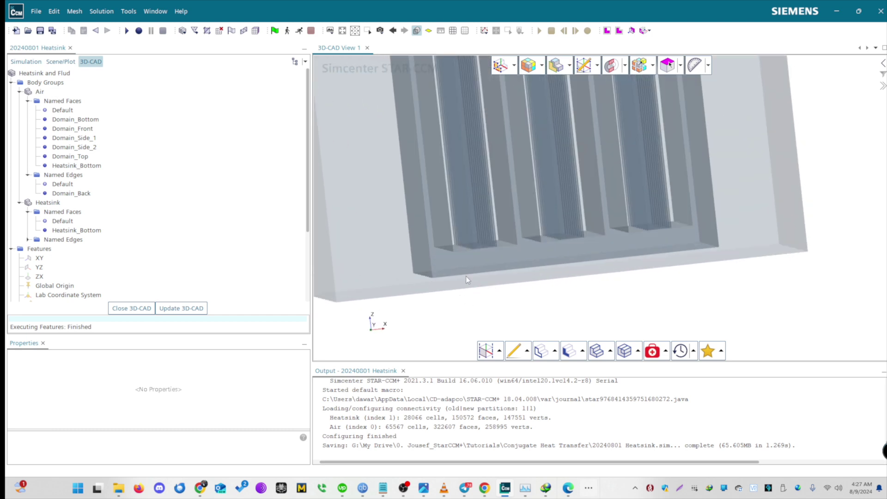
mouse_move(667, 249)
left_mouse_down()
mouse_move(700, 240)
mouse_move(693, 248)
left_mouse_up()
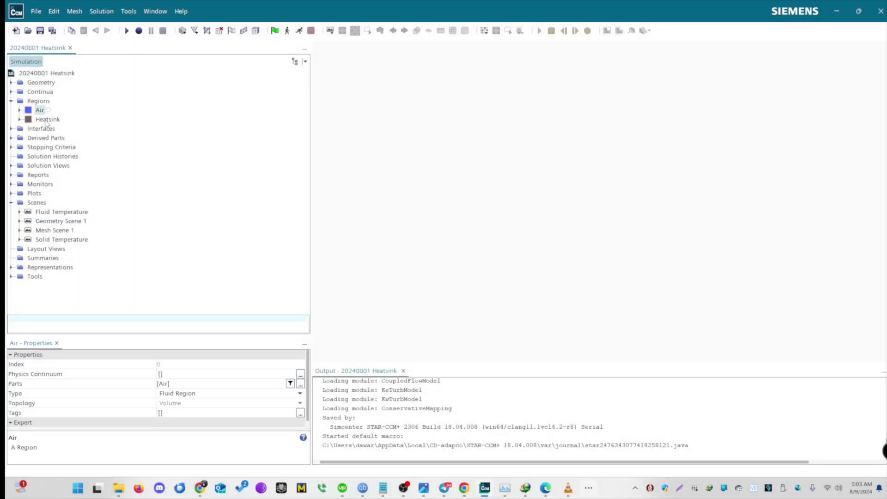
Step: Inspect the Heatsink and Air regions and the Air and Heatsink physics continua
left_click(48, 120)
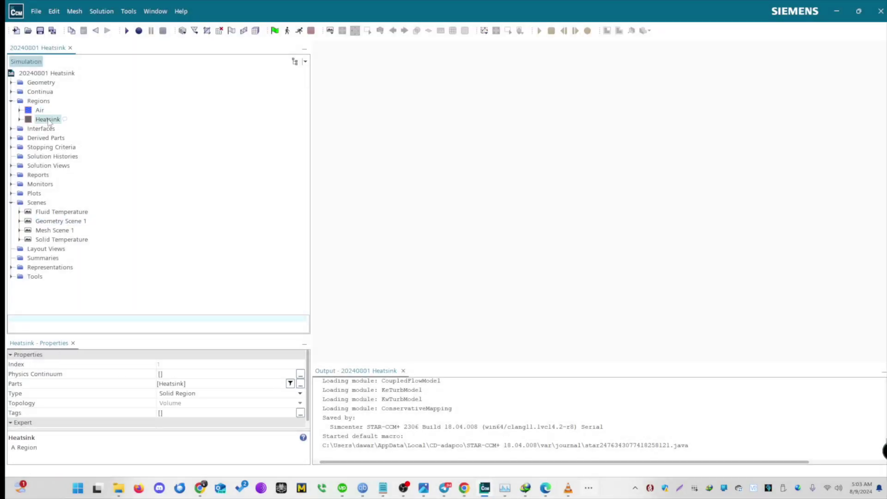
left_click(11, 92)
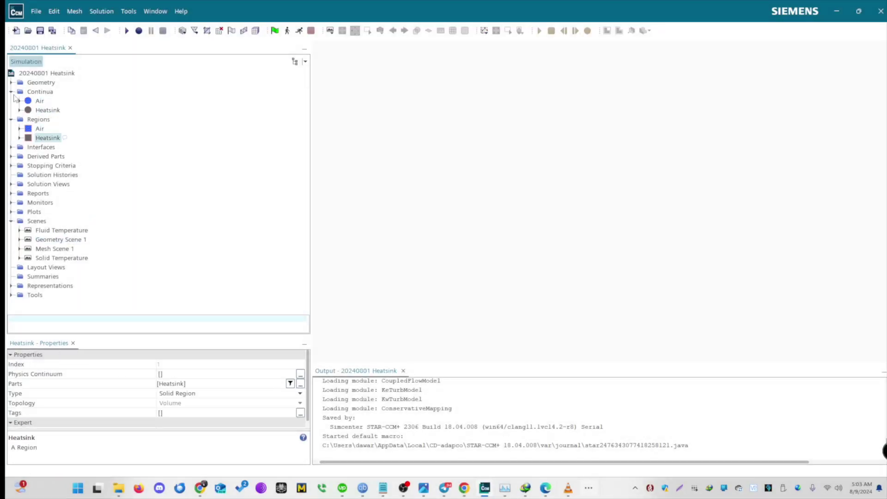
left_click(40, 130)
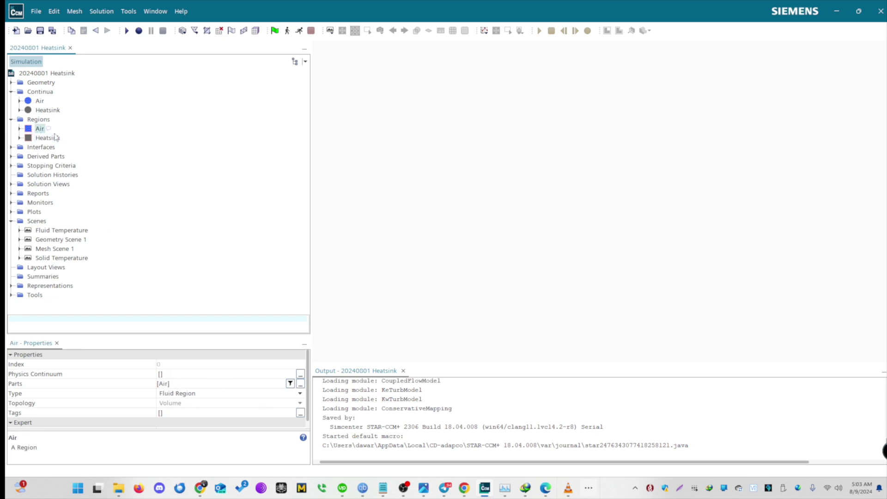
left_click(40, 101)
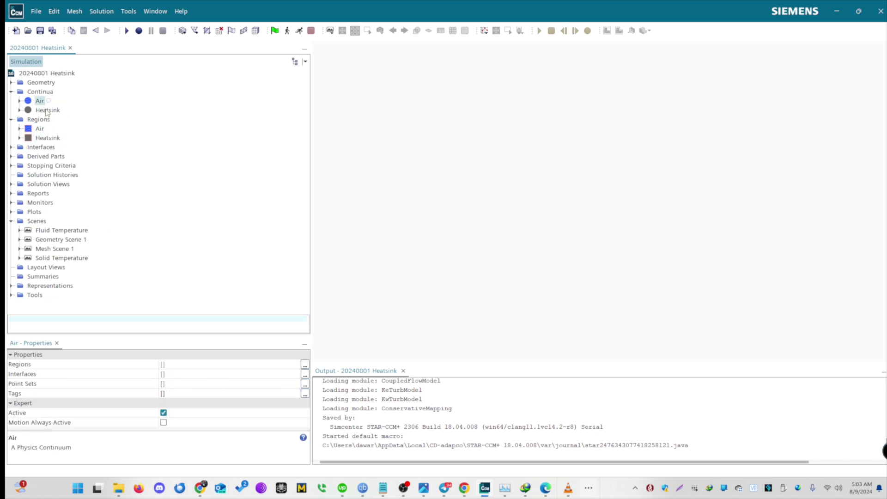
left_click(42, 111)
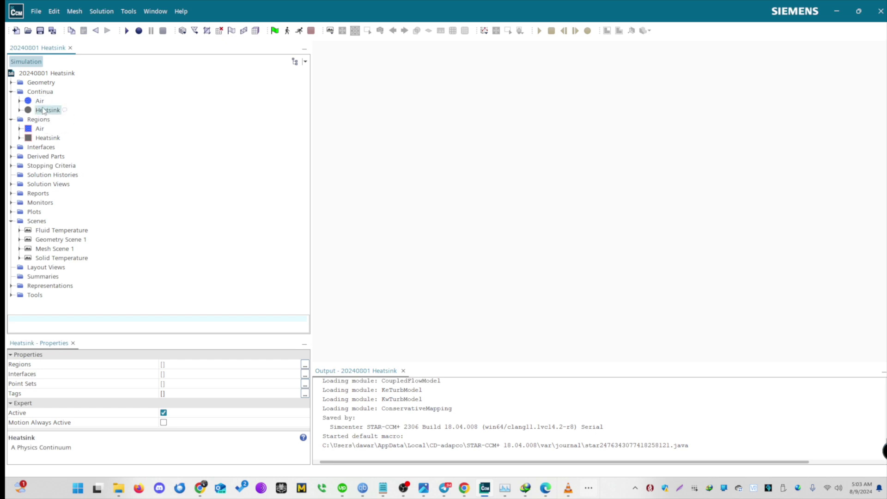
Step: Set the Heatsink region's continuum to Heatsink and the Air region's to Air
left_click(48, 139)
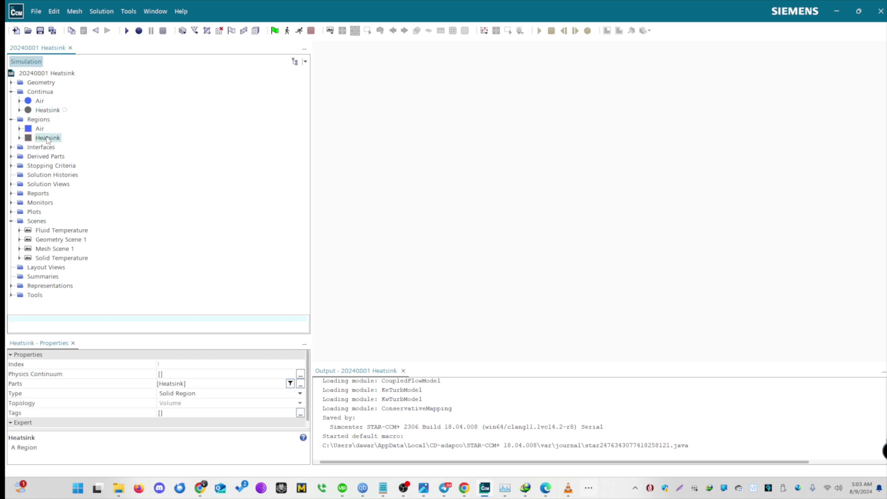
left_click(203, 375)
left_click(199, 394)
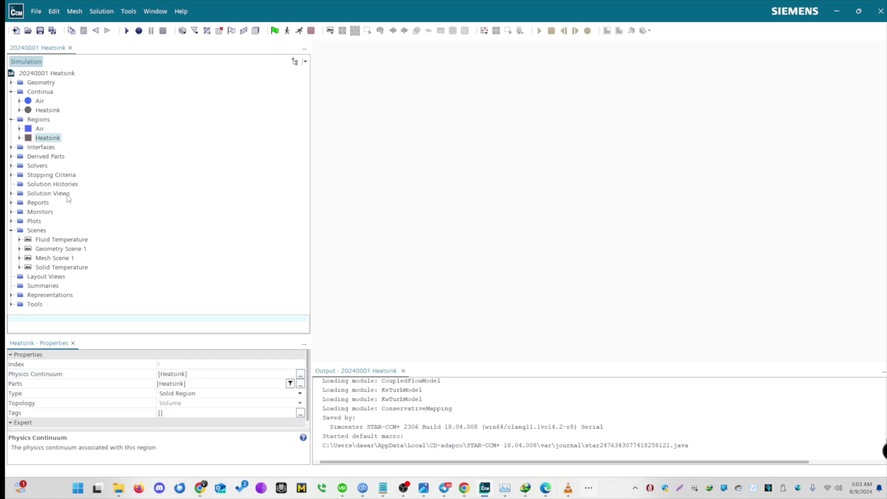
left_click(41, 129)
left_click(180, 377)
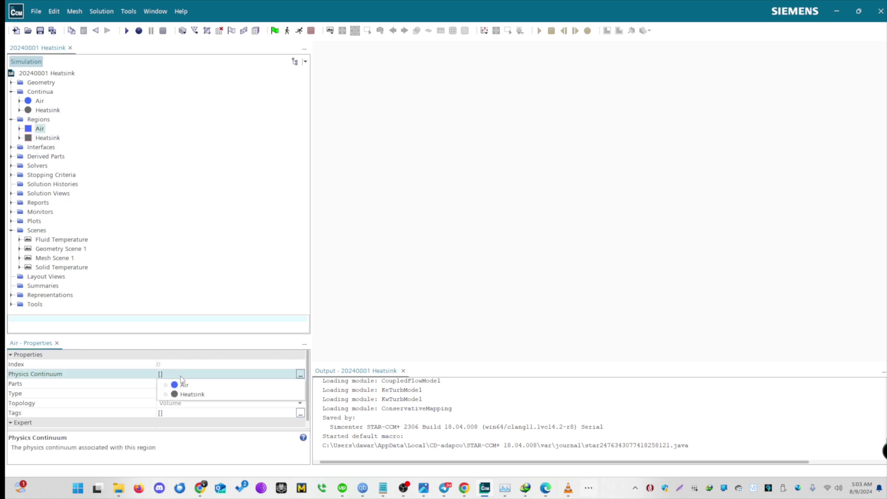
left_click(193, 388)
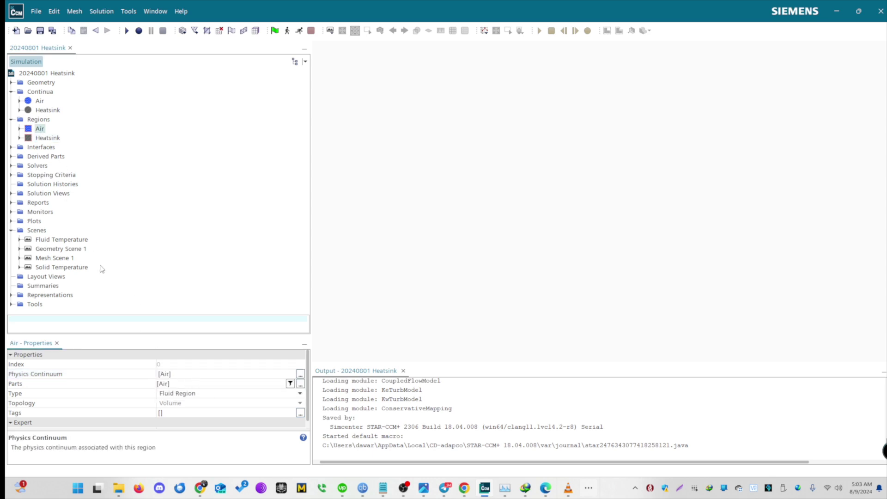
right_click(40, 102)
Step: Review the Air continuum's selected models and its initial Velocity
left_click(81, 114)
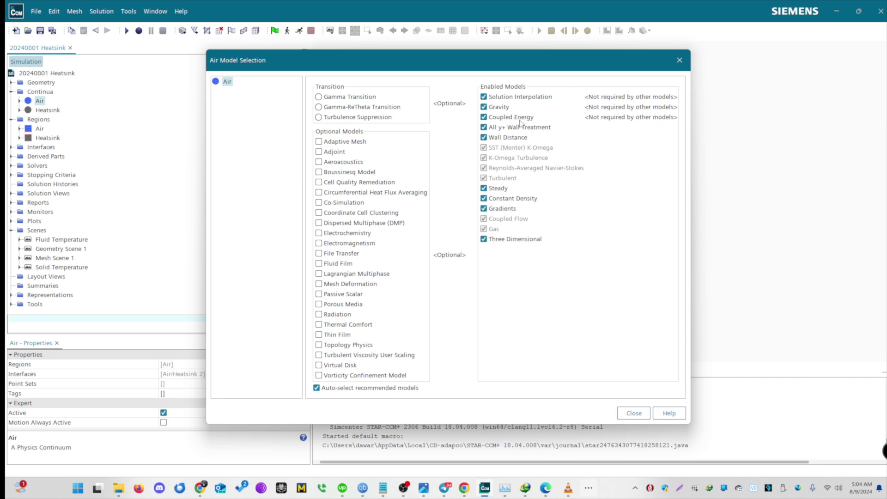
left_click(634, 413)
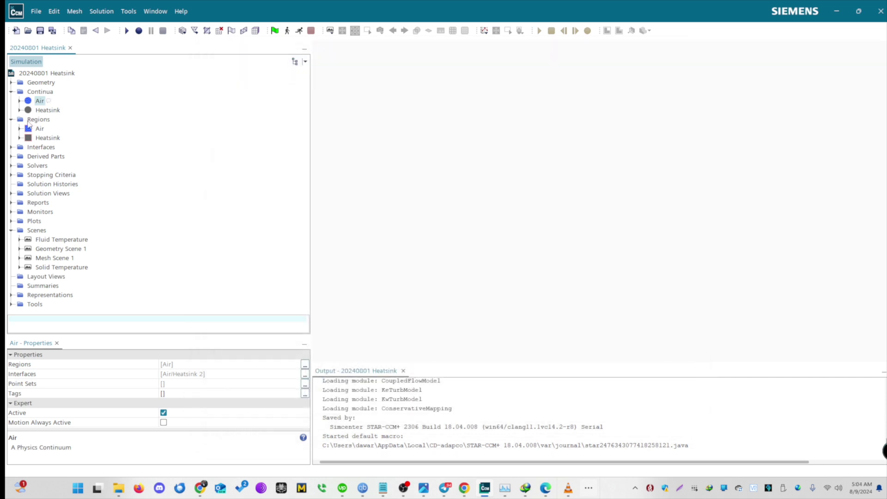
left_click(20, 102)
left_click(28, 129)
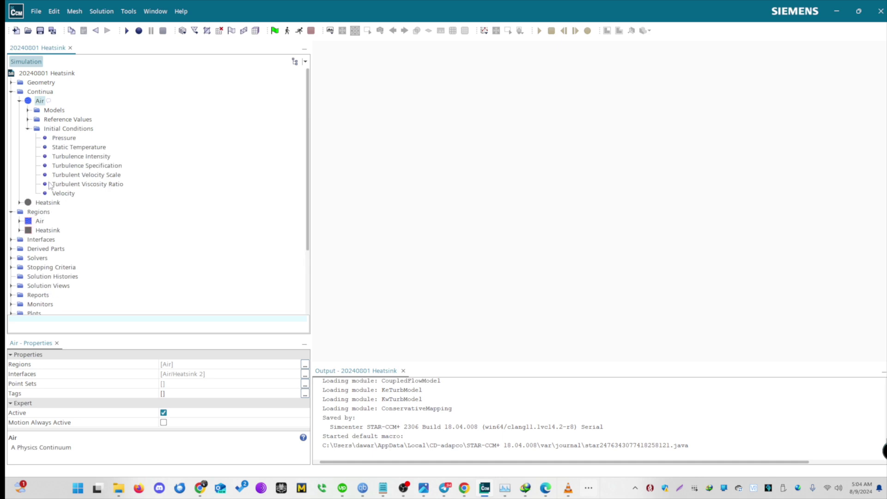
left_click(61, 194)
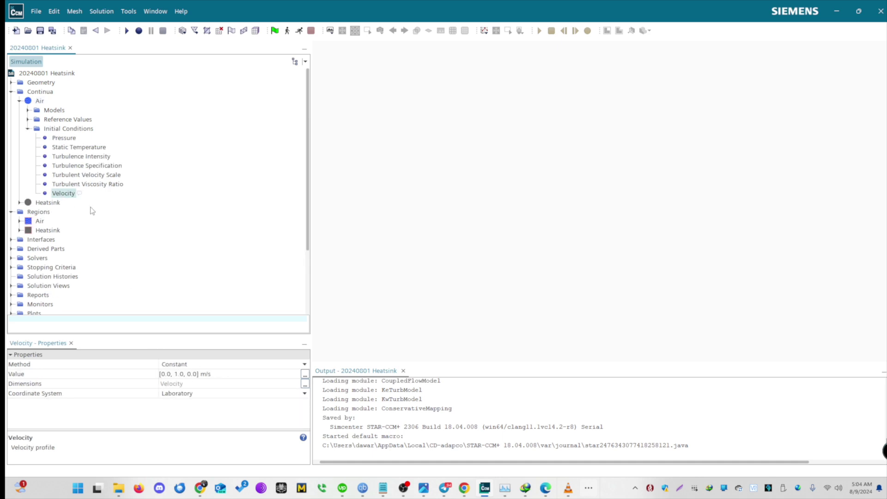
scroll(87, 151, "down", 3)
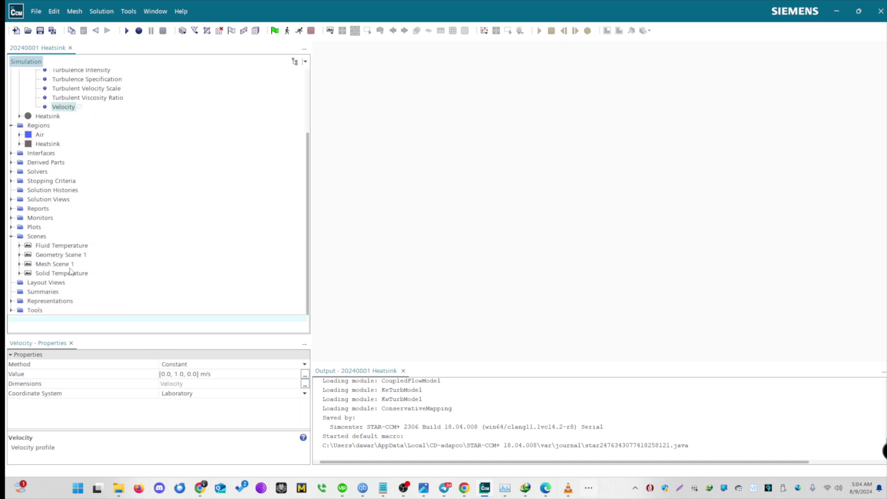
Step: Display Geometry Scene 1 and check the air's initial Static Temperature
double_click(65, 255)
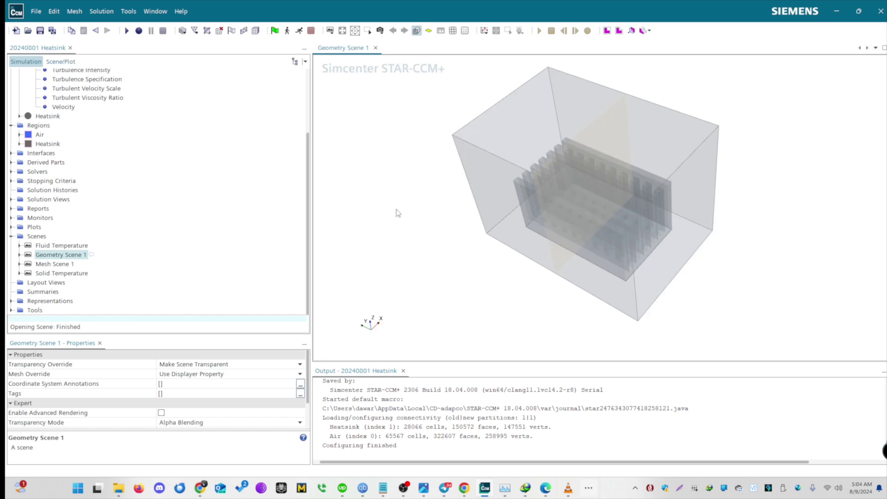
scroll(93, 158, "up", 3)
left_click(91, 147)
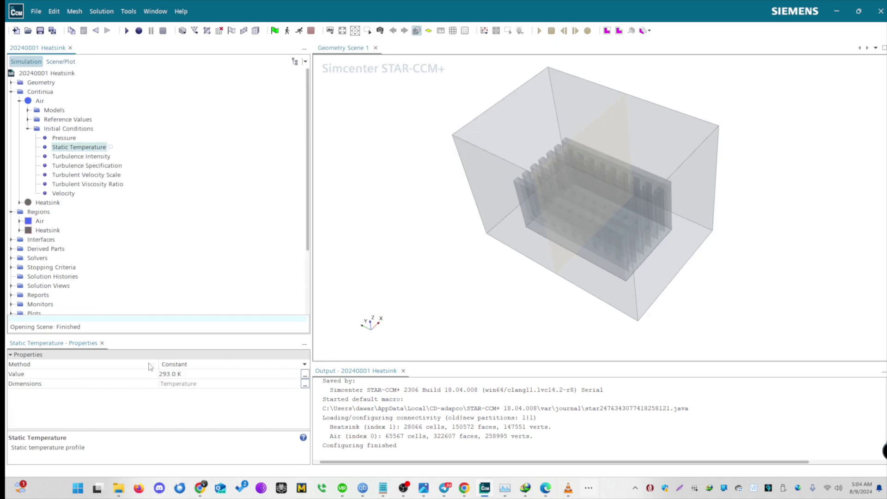
Step: Check the Heatsink's Al thermal conductivity and the 350.15 K Static Temperature value
left_click(20, 202)
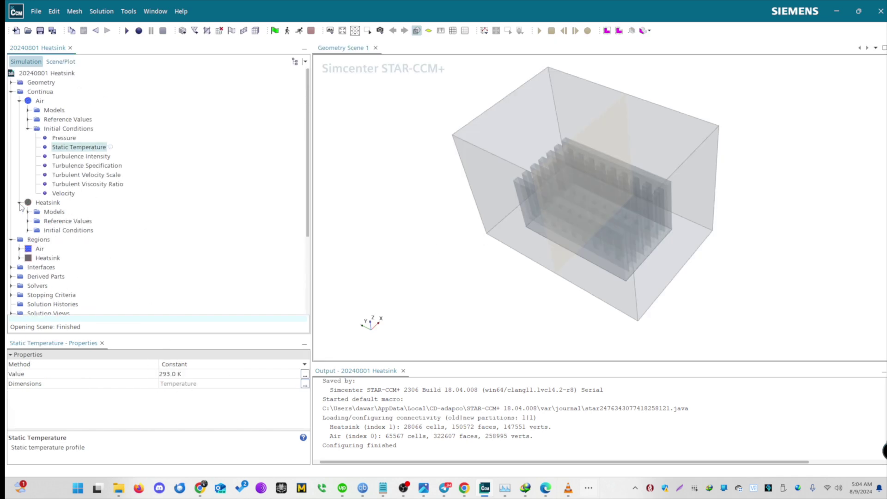
left_click(28, 230)
left_click(27, 211)
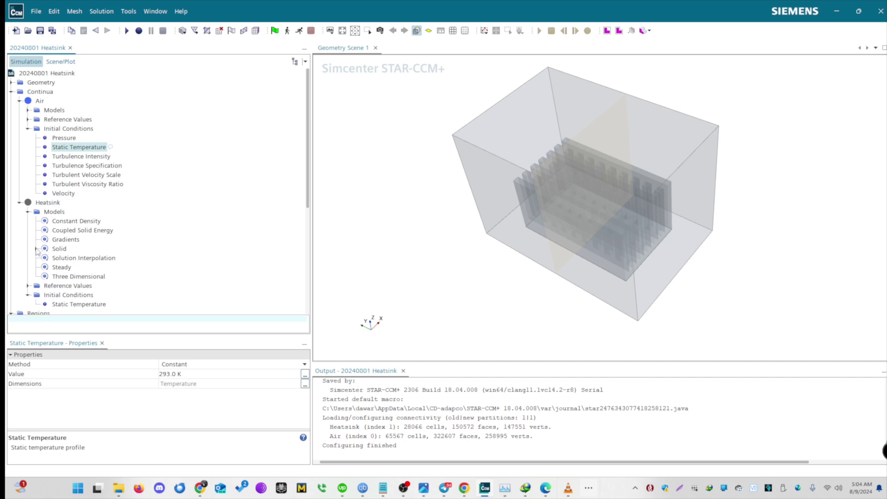
left_click(36, 248)
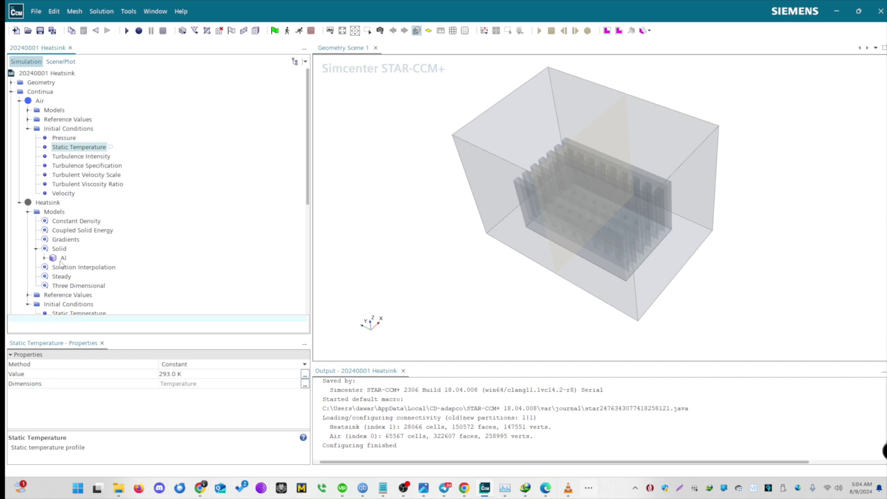
left_click(45, 258)
left_click(53, 268)
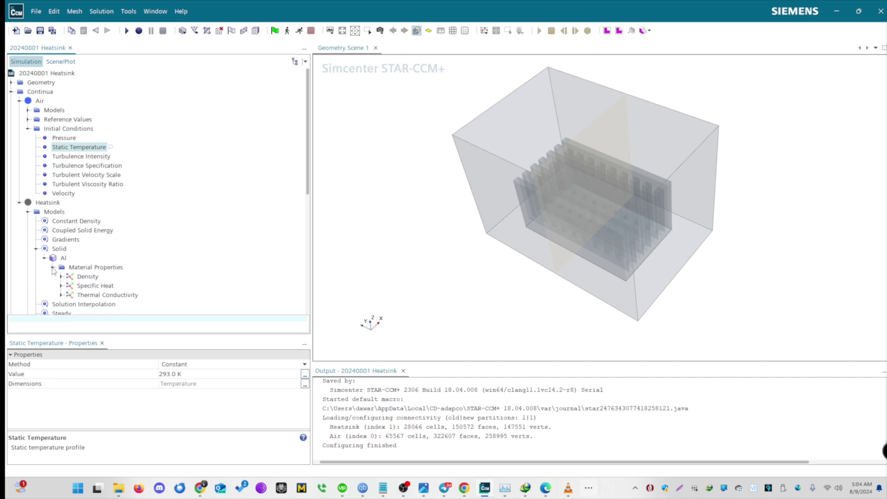
left_click(60, 295)
left_click(98, 304)
scroll(85, 255, "down", 4)
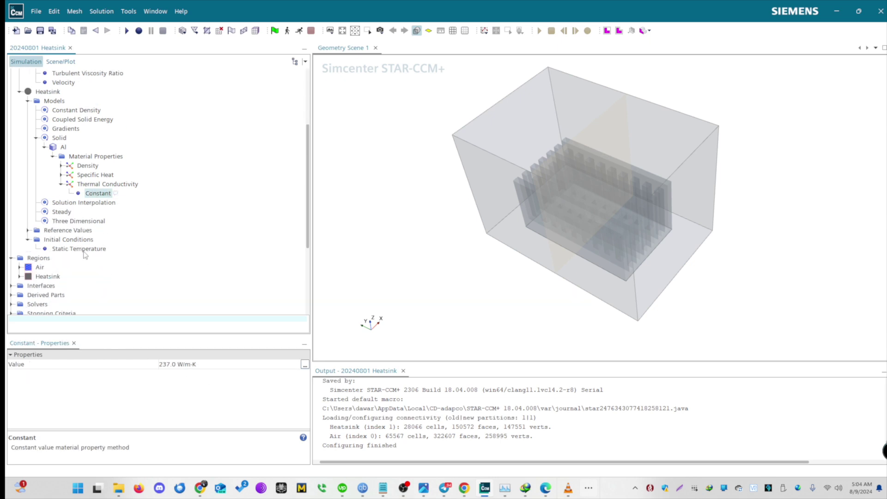
left_click(85, 250)
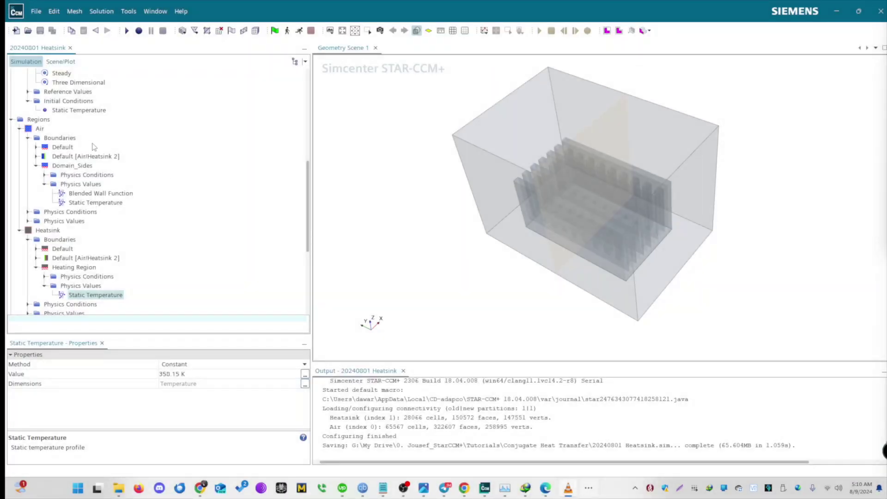
right_click(75, 140)
left_click(65, 166)
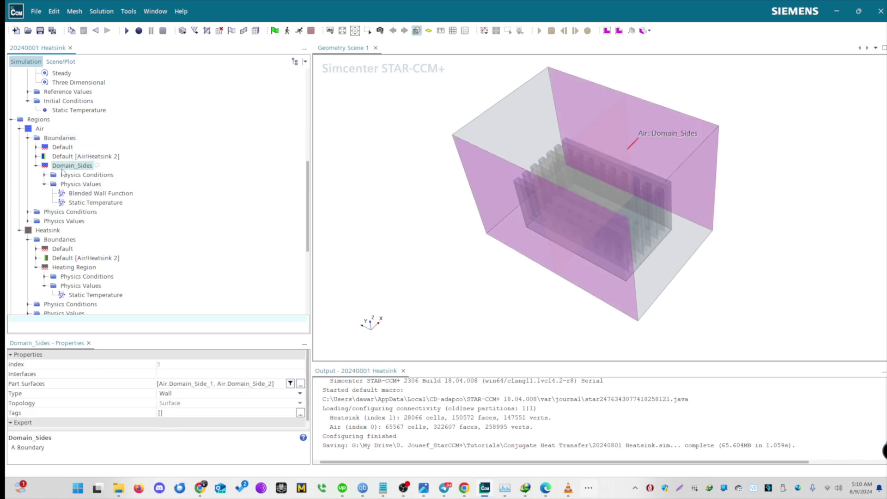
left_click(301, 384)
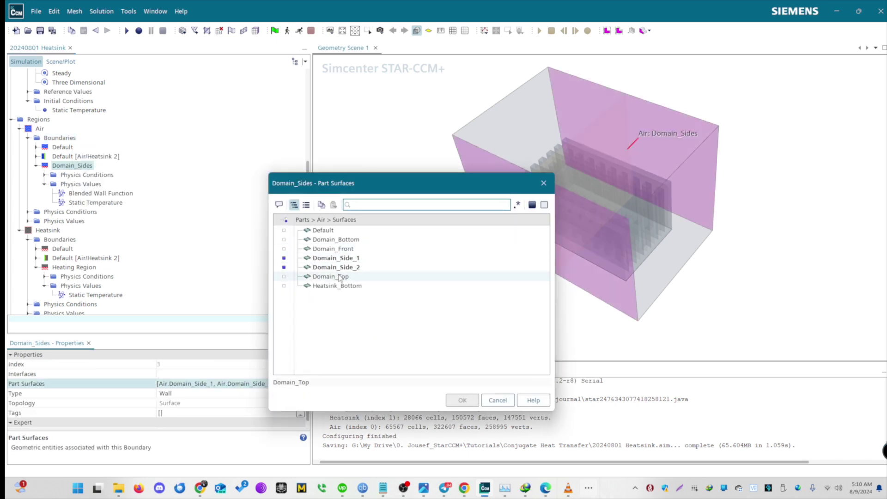
left_click(500, 401)
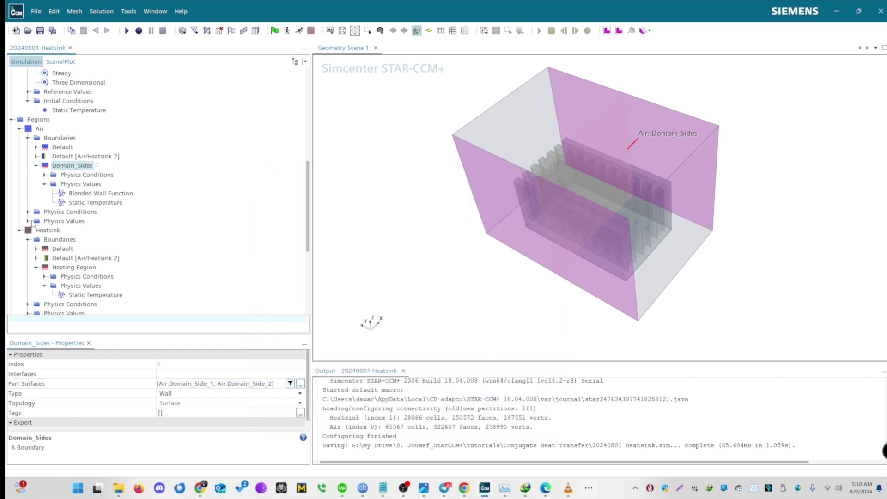
left_click(81, 204)
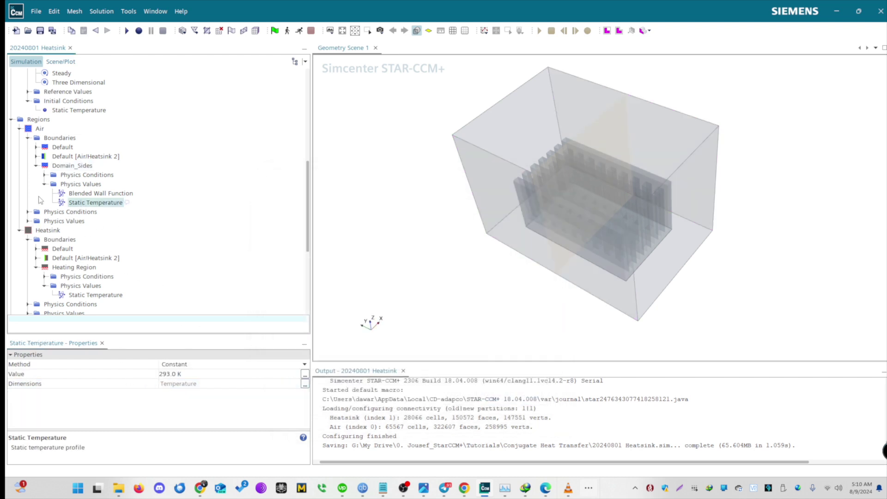
left_click(44, 175)
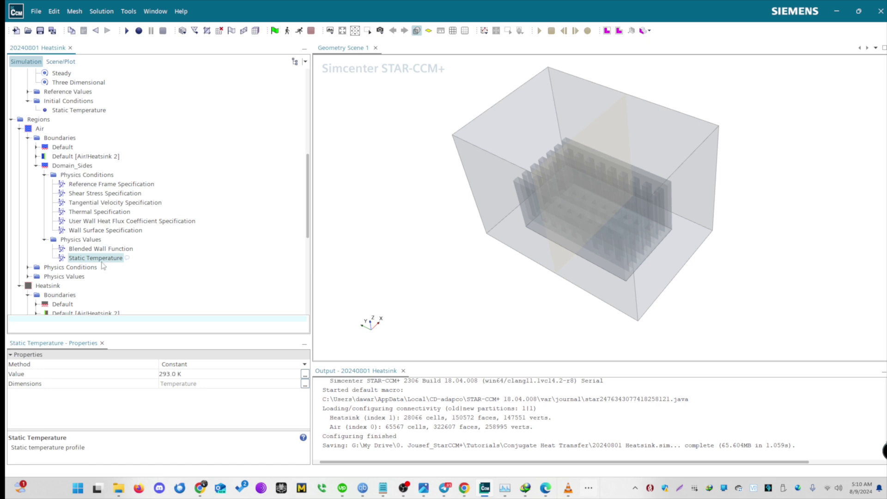
left_click(101, 213)
scroll(50, 284, "down", 3)
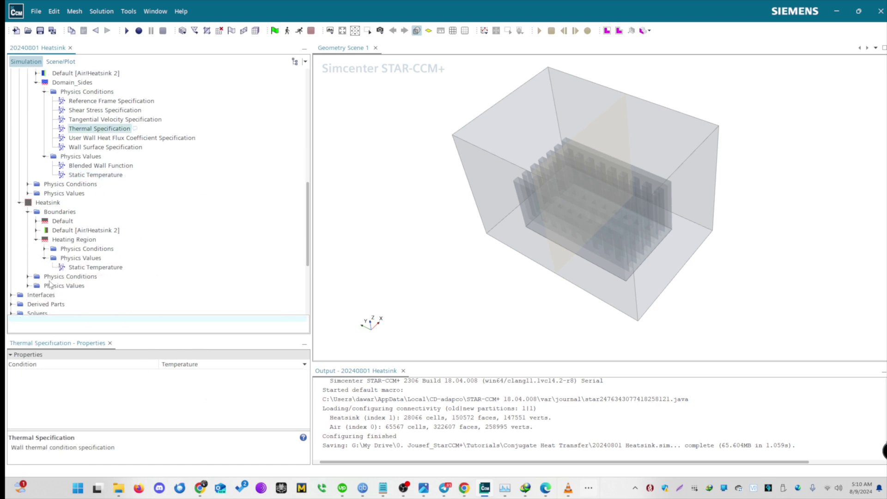
left_click(70, 239)
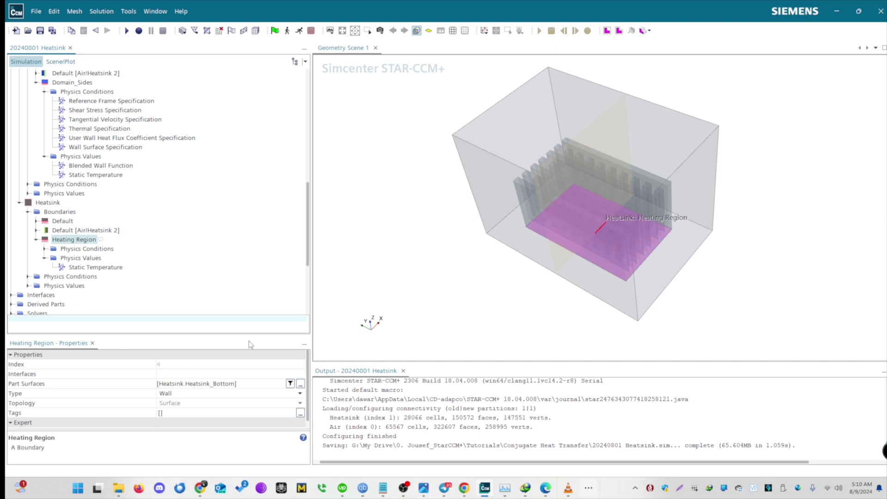
left_click(248, 385)
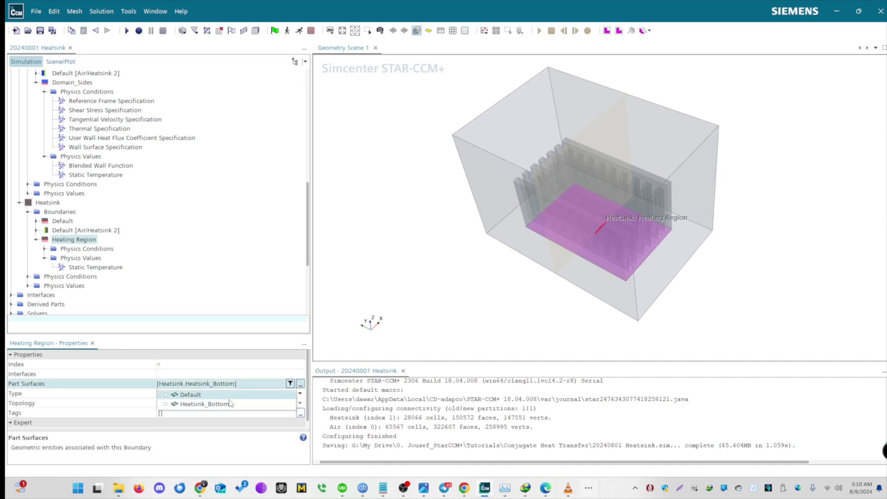
left_click(176, 310)
left_click(93, 268)
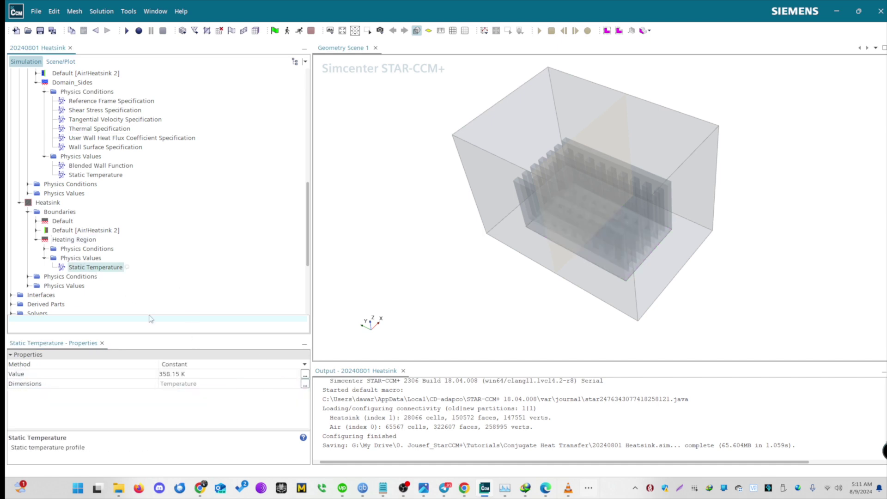
left_click(45, 249)
left_click(84, 258)
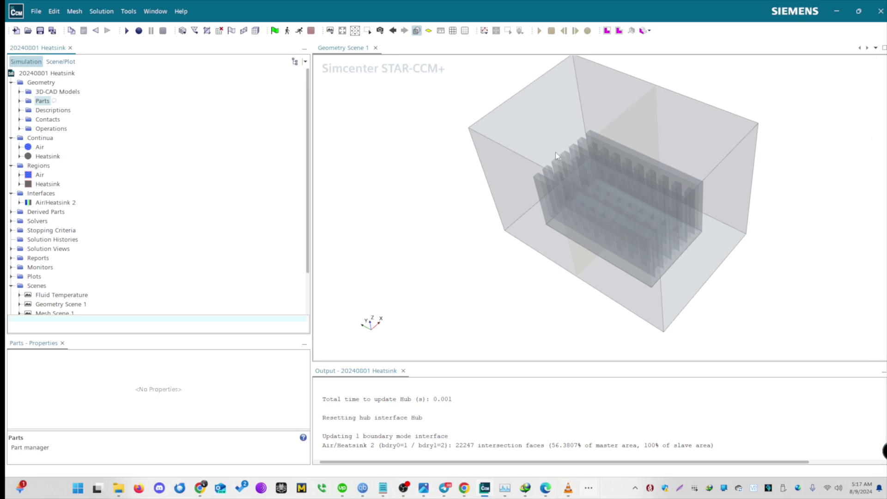
Step: Update the part interfaces and inspect the Air/Heatsink and Air/Heatsink 2 interfaces
right_click(42, 101)
mouse_move(110, 121)
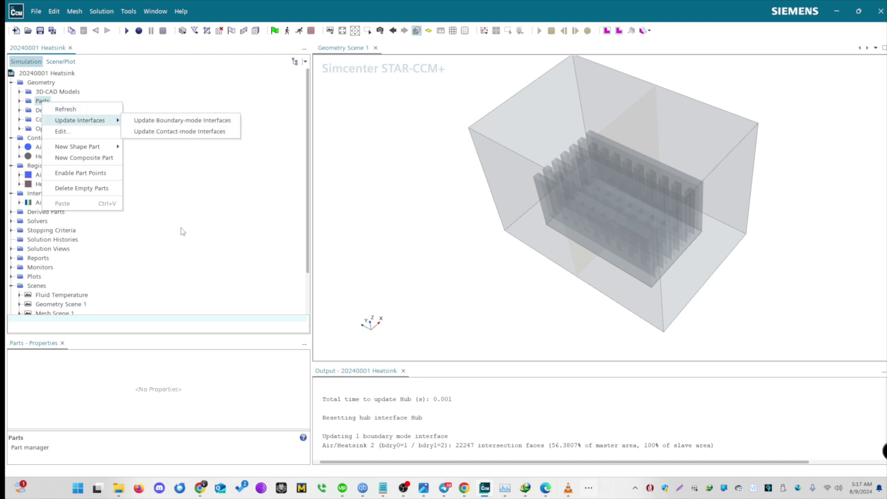
left_click(185, 124)
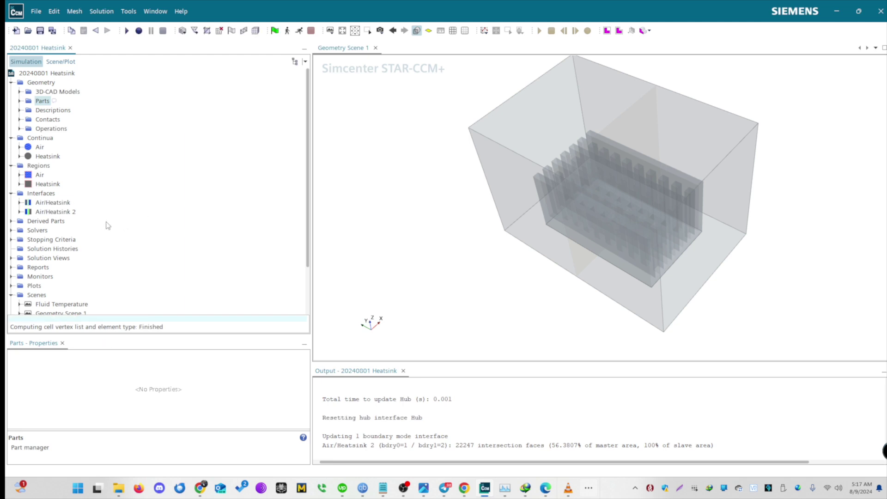
left_click(65, 206)
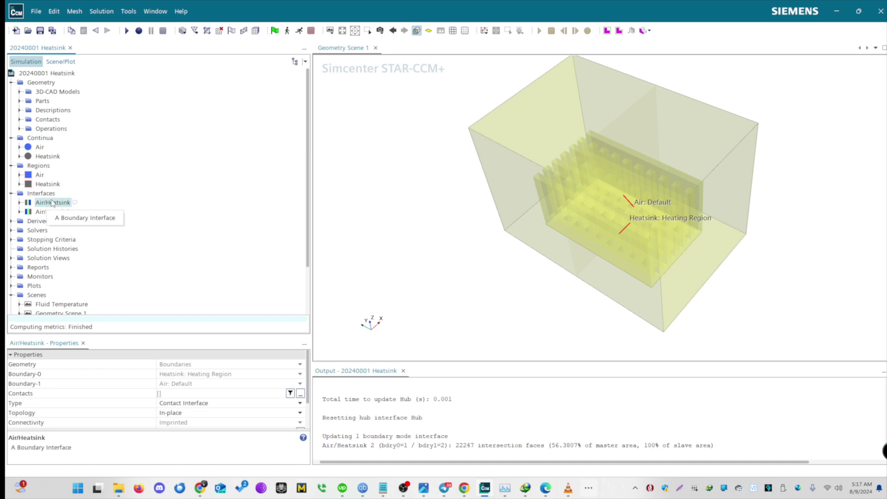
left_click(40, 214)
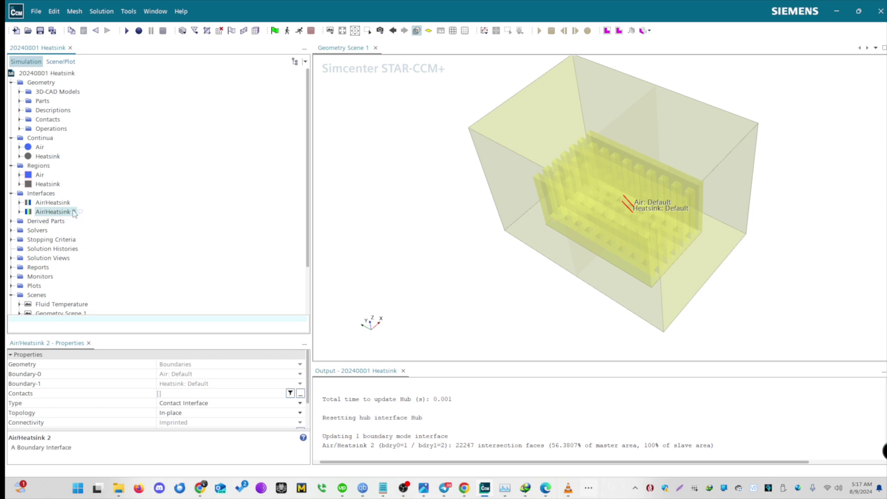
Step: Delete the original Air/Heatsink interface and select the remaining Air/Heatsink 2
right_click(60, 203)
left_click(97, 324)
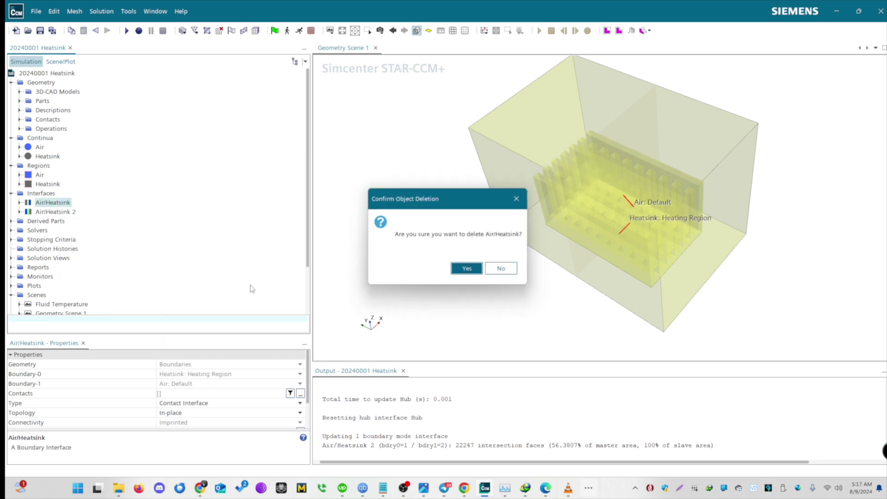
left_click(468, 270)
left_click(73, 203)
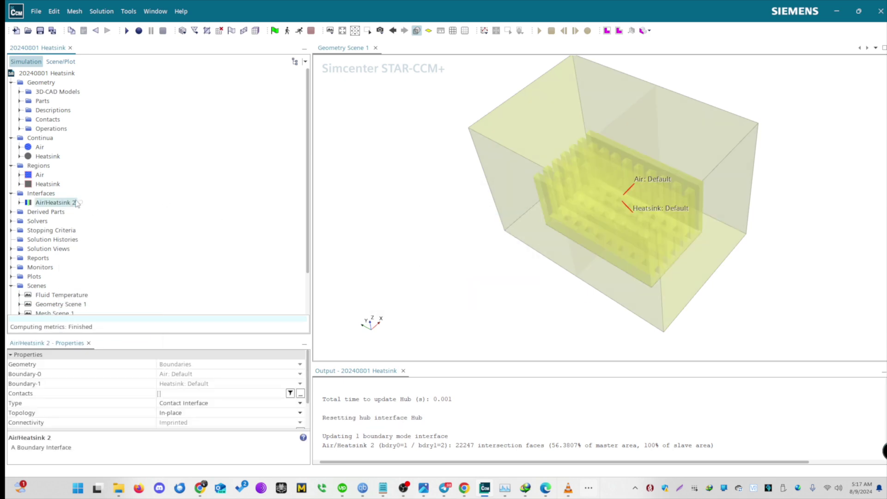
left_click_drag(703, 280, 625, 232)
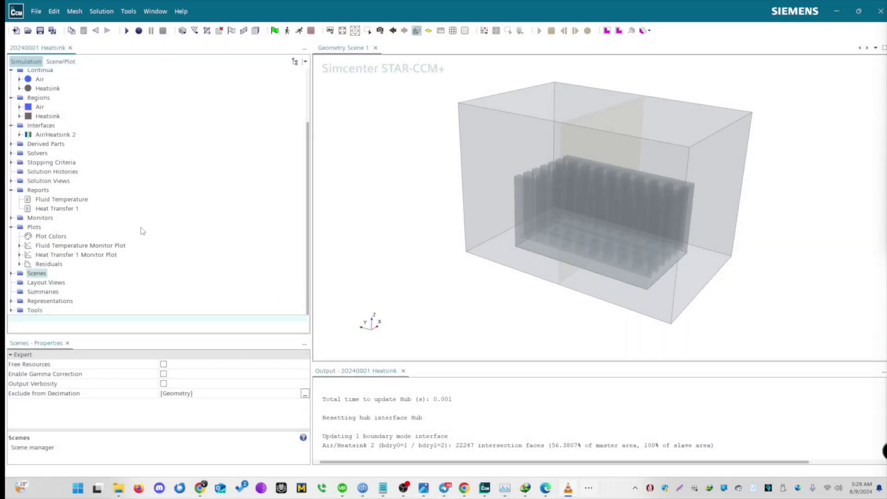
left_click(66, 210)
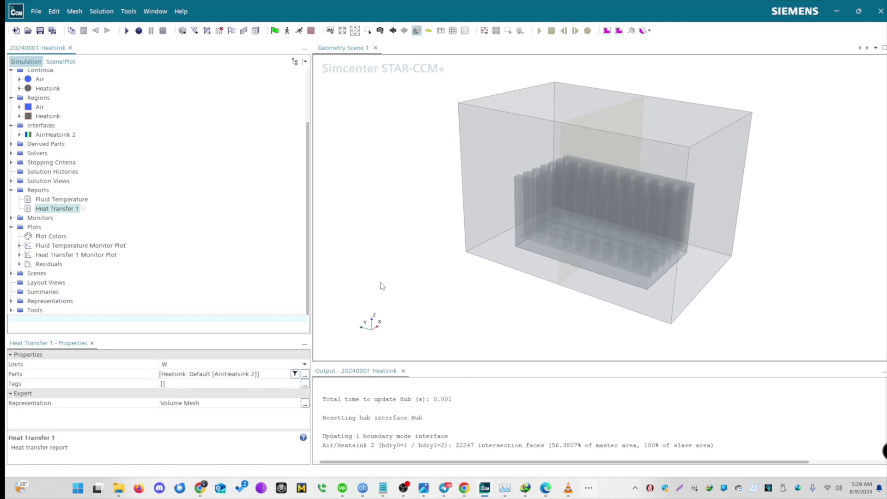
left_click(305, 374)
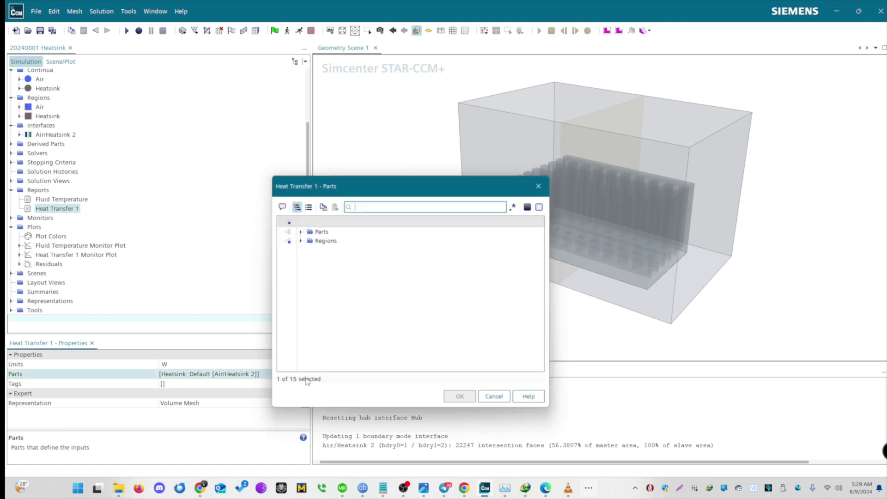
left_click(299, 239)
left_click(306, 259)
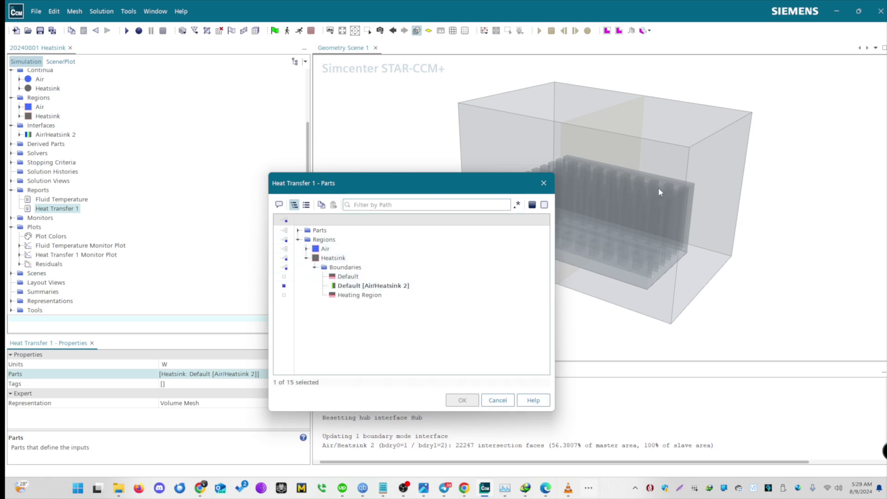
left_click(497, 400)
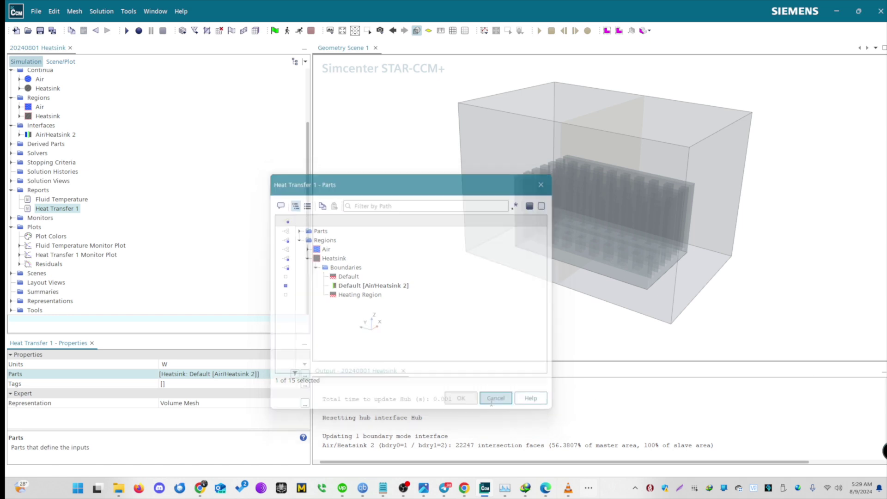
left_click(72, 202)
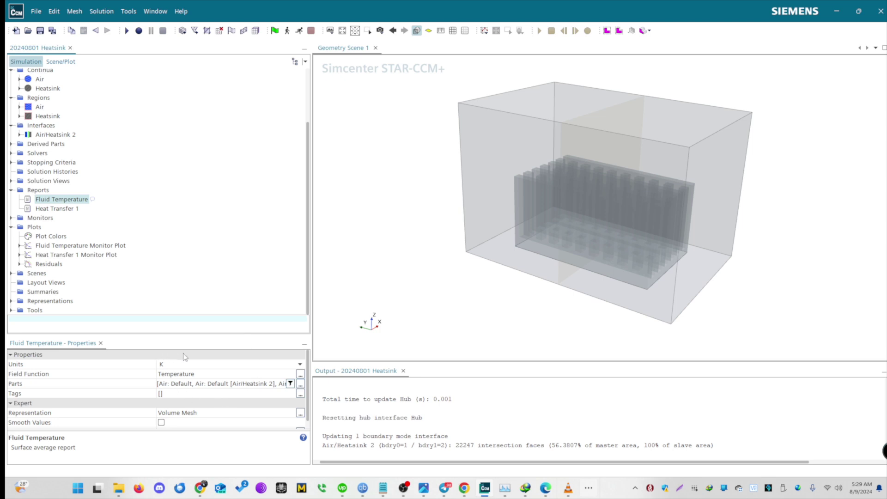
left_click(300, 374)
left_click(229, 364)
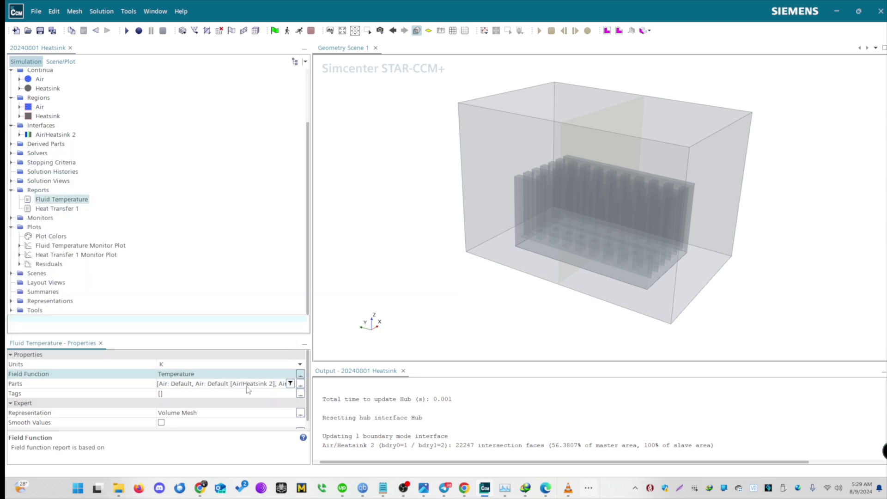
left_click(300, 384)
left_click(298, 240)
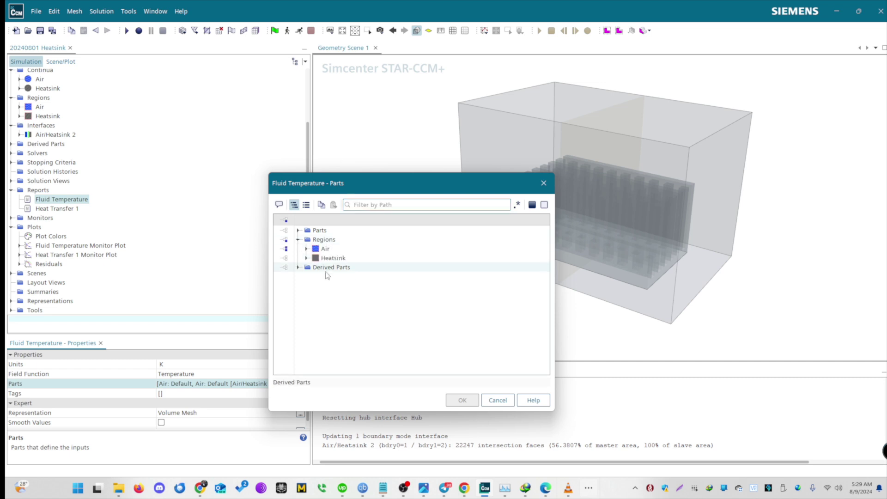
left_click(498, 401)
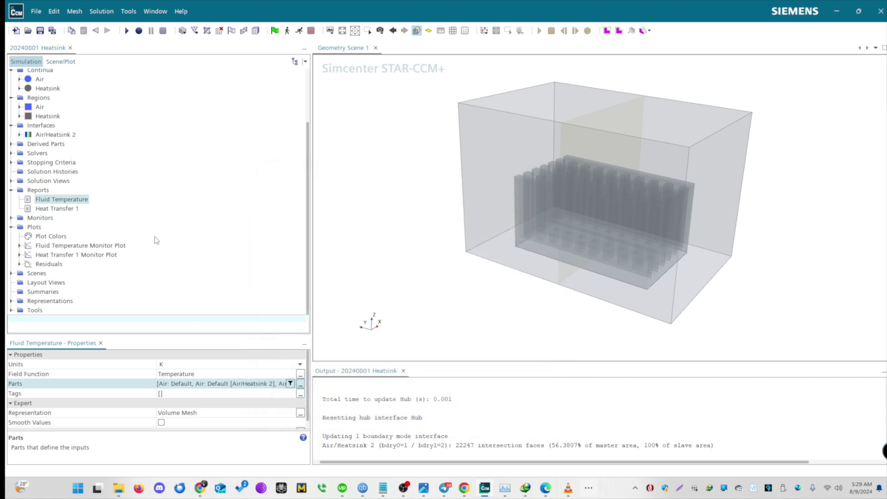
left_click(53, 209, "ctrl")
right_click(52, 208)
key("Escape")
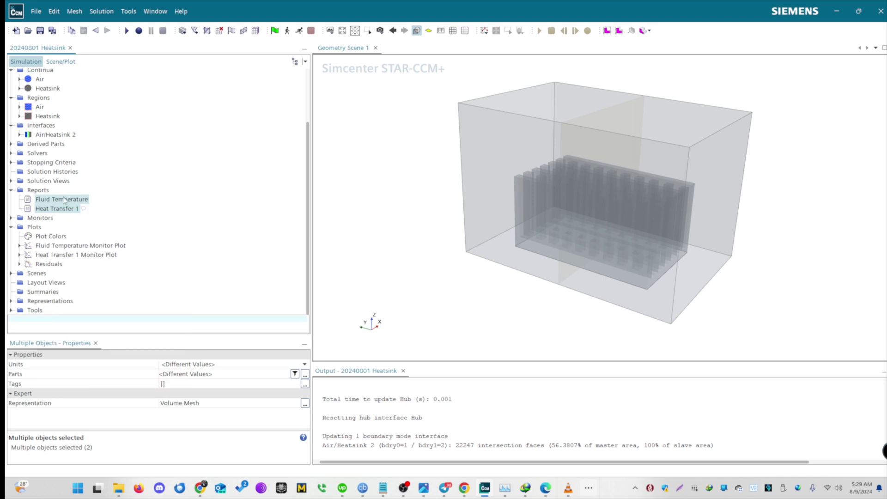
left_click(11, 217)
scroll(61, 247, "down", 4)
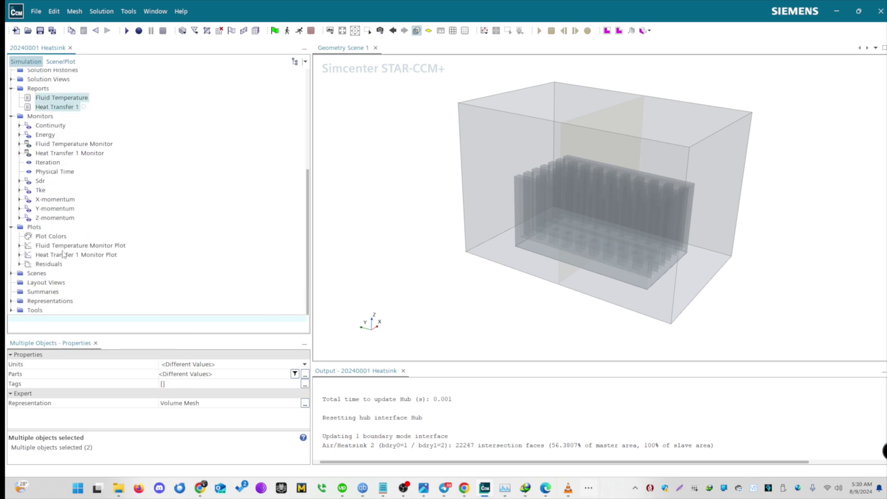
left_click(12, 273)
scroll(14, 277, "down", 2)
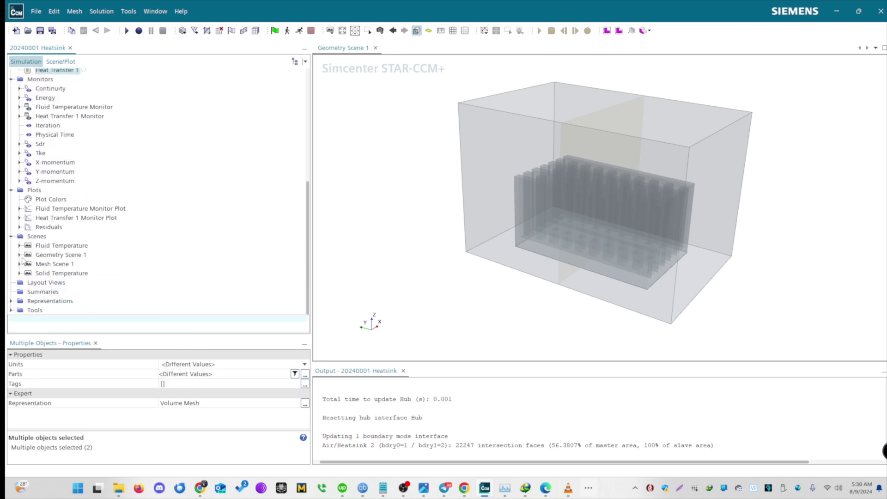
left_click(69, 277)
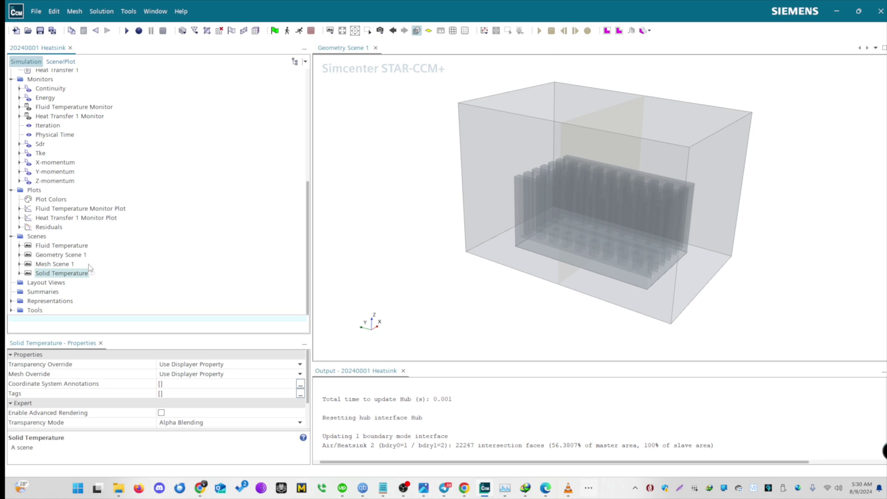
left_click(20, 274)
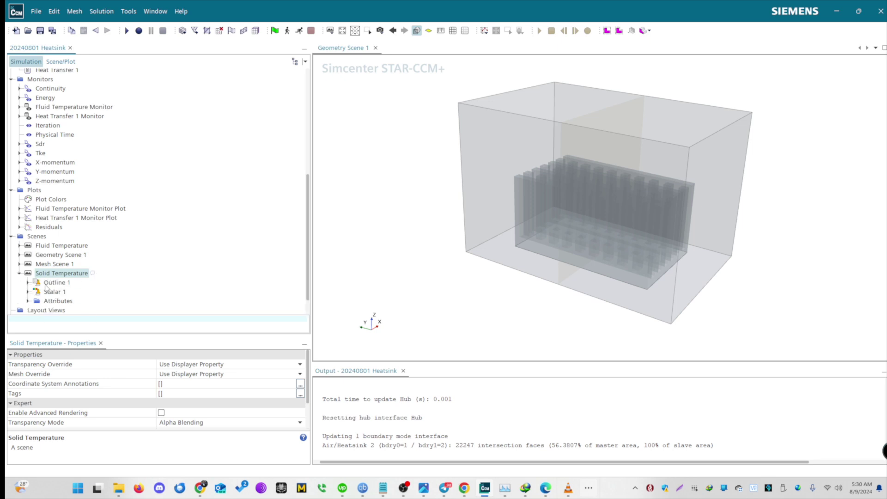
left_click(51, 292)
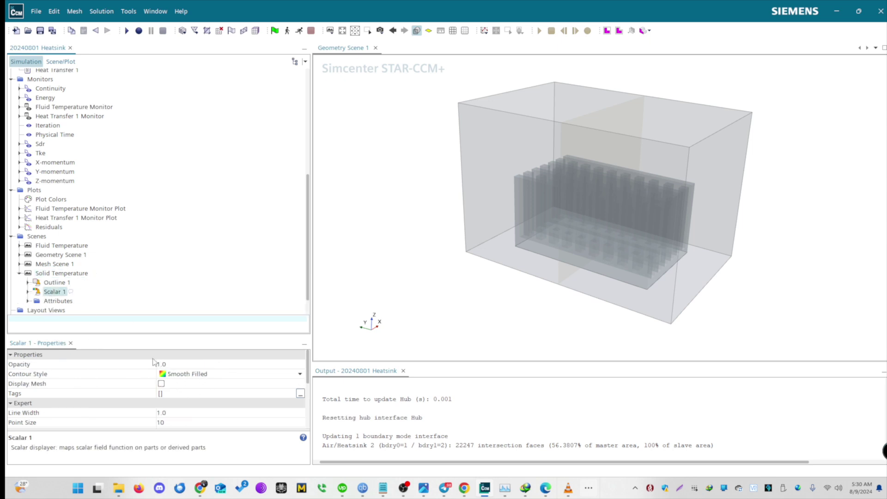
left_click(29, 292)
left_click(51, 264)
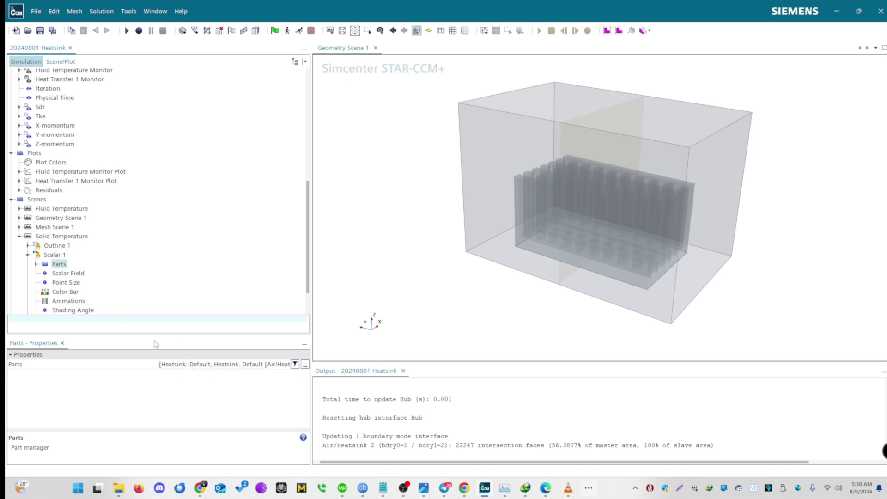
left_click(305, 364)
left_click(497, 400)
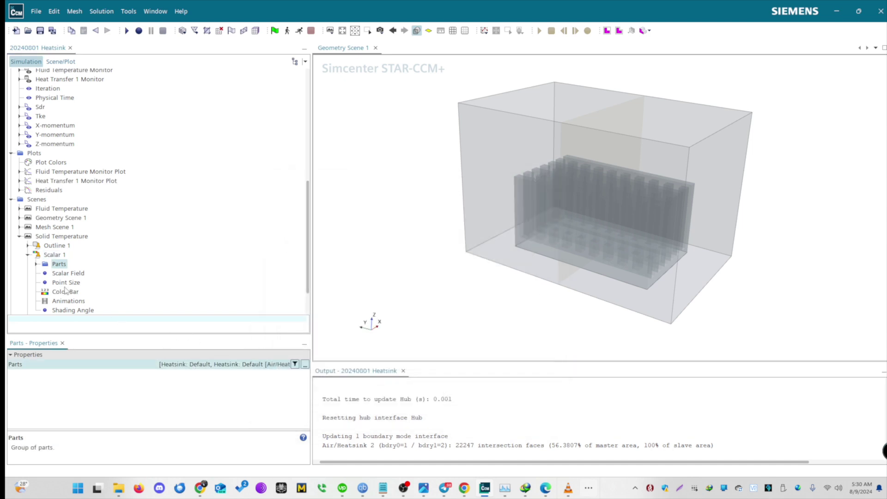
scroll(58, 263, "down", 1)
scroll(65, 258, "up", 8)
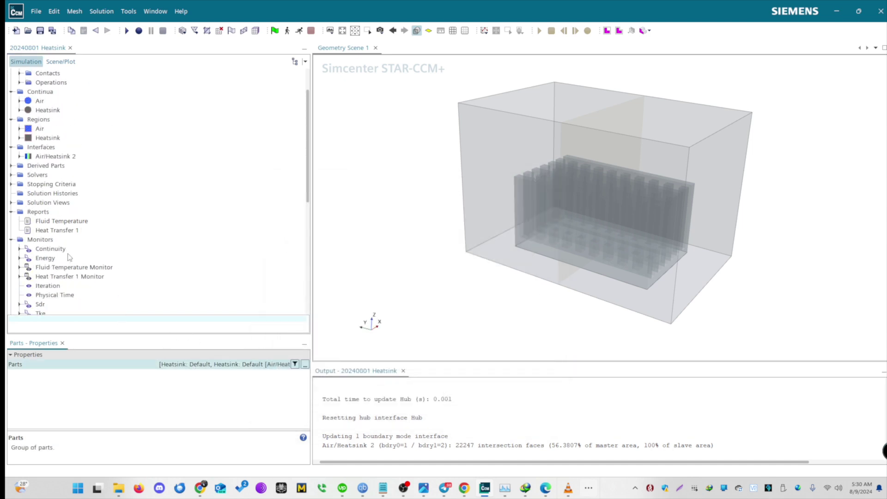
scroll(70, 257, "up", 1)
left_click(12, 194)
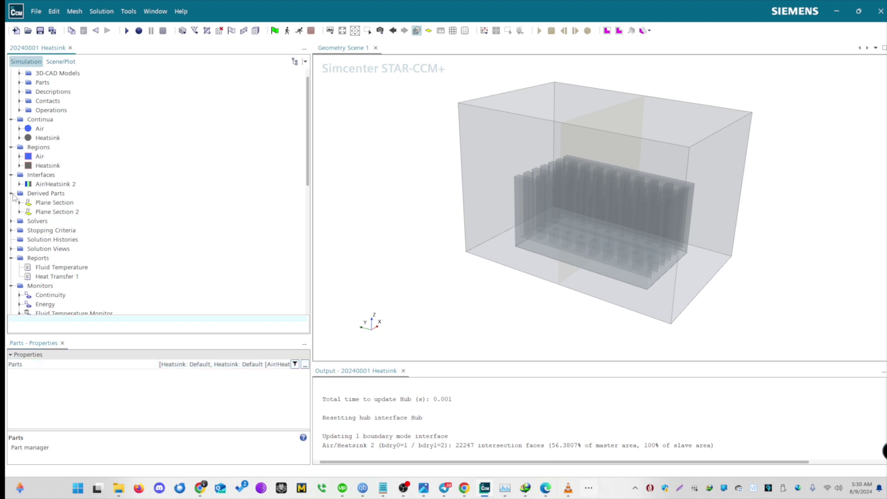
Step: Preview the vertical Plane Section and horizontal Plane Section 2 under Derived Parts
right_click(53, 198)
mouse_move(81, 203)
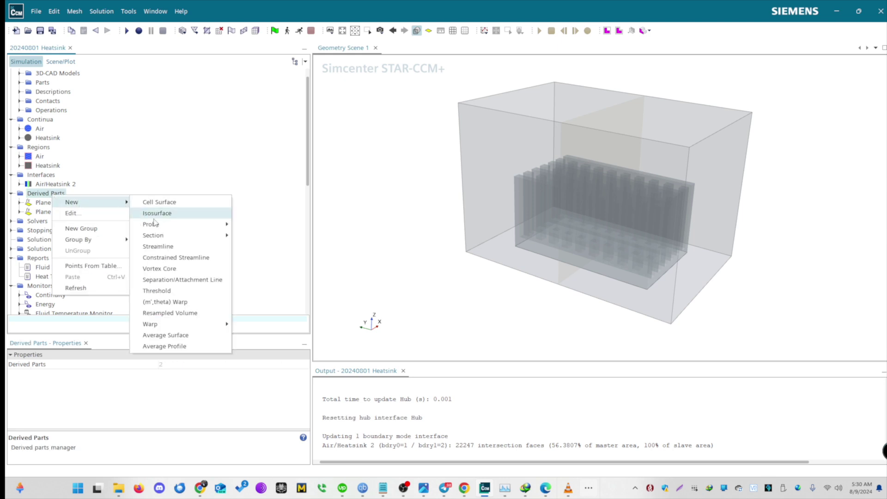
mouse_move(169, 237)
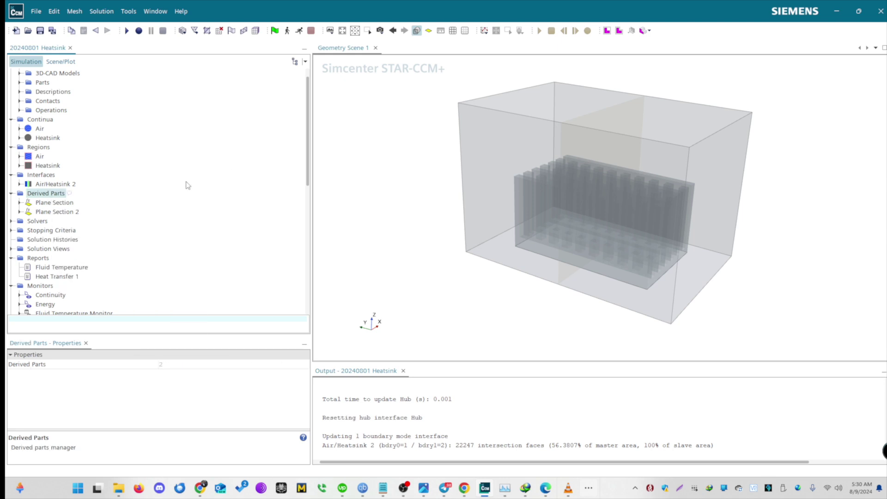
left_click(53, 204)
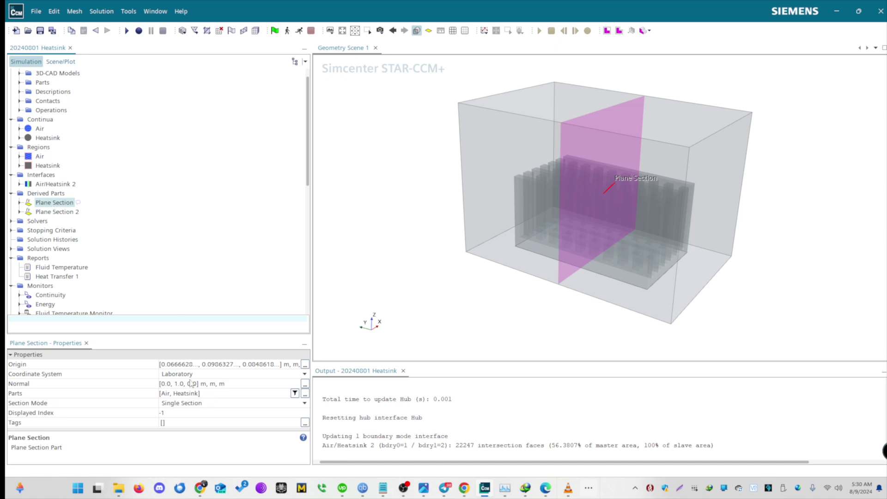
left_click(57, 213)
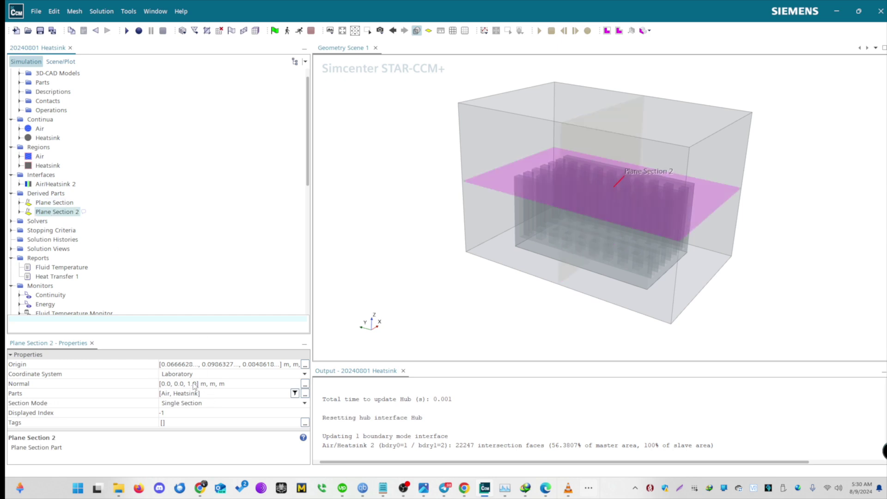
scroll(141, 240, "down", 8)
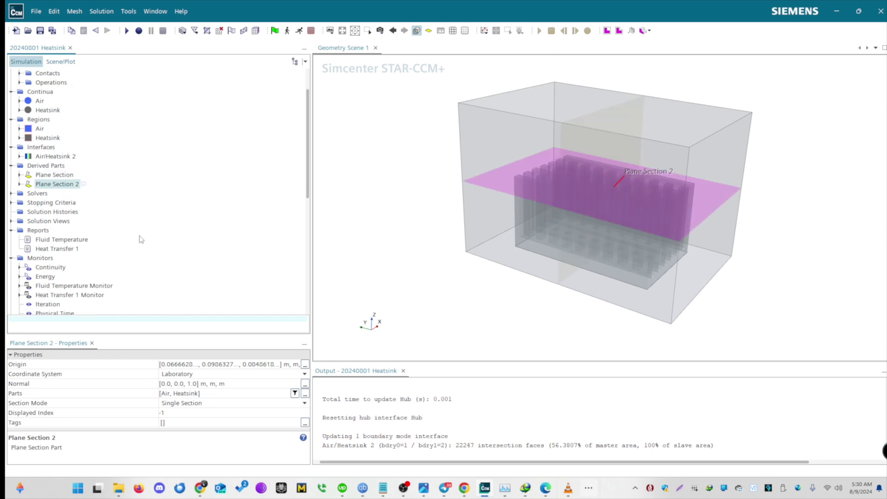
Step: Expand Fluid Temperature's Scalar 1 and confirm its Parts list, including the Derived Parts plane sections
left_click(69, 230)
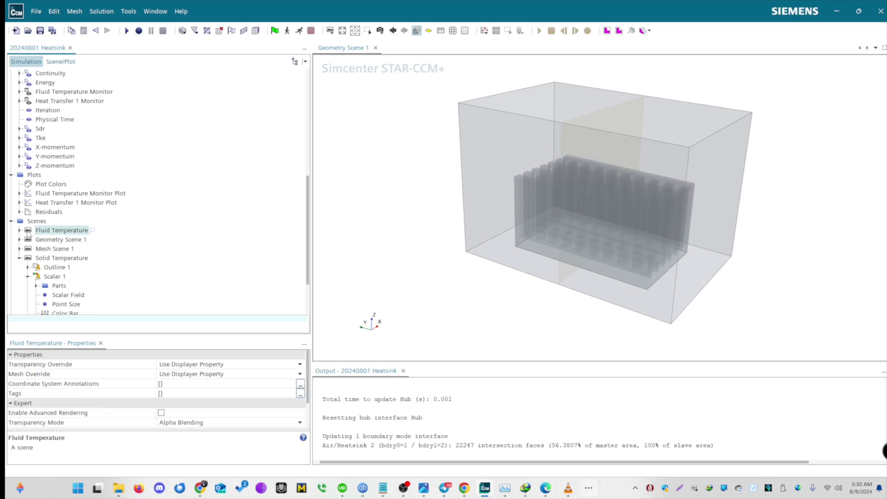
left_click(20, 230)
left_click(53, 248)
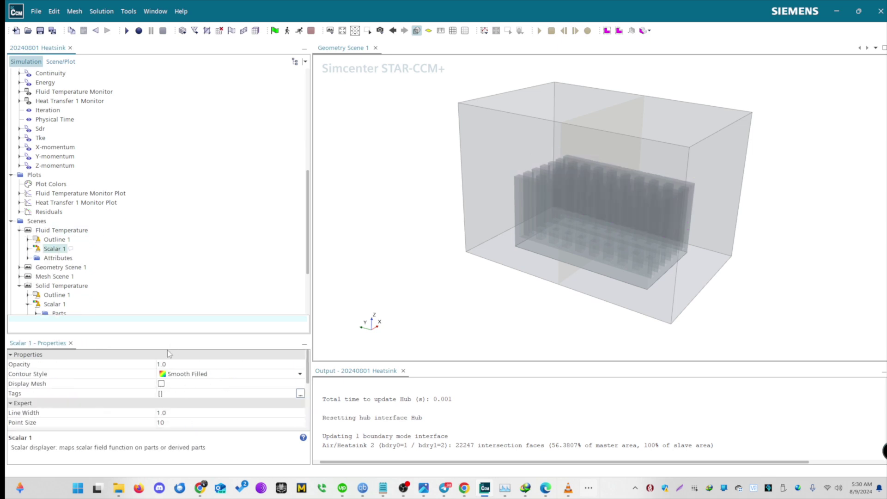
left_click(29, 249)
left_click(58, 259)
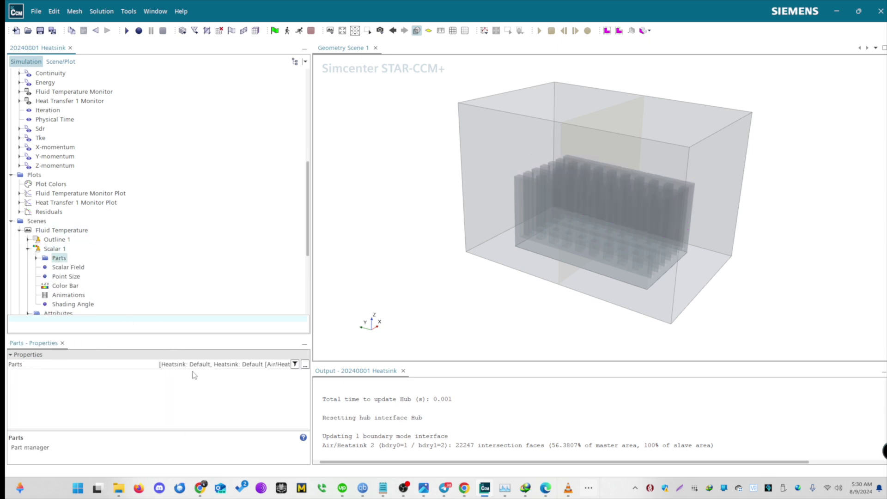
left_click(303, 365)
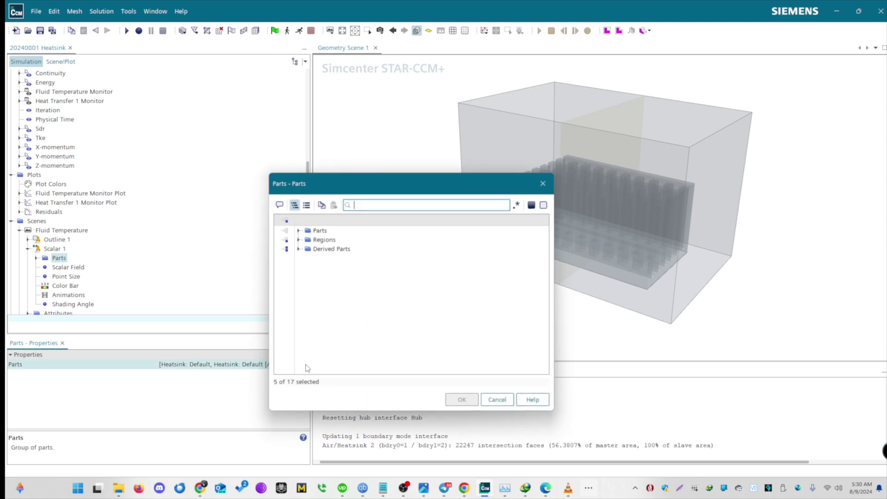
left_click(298, 249)
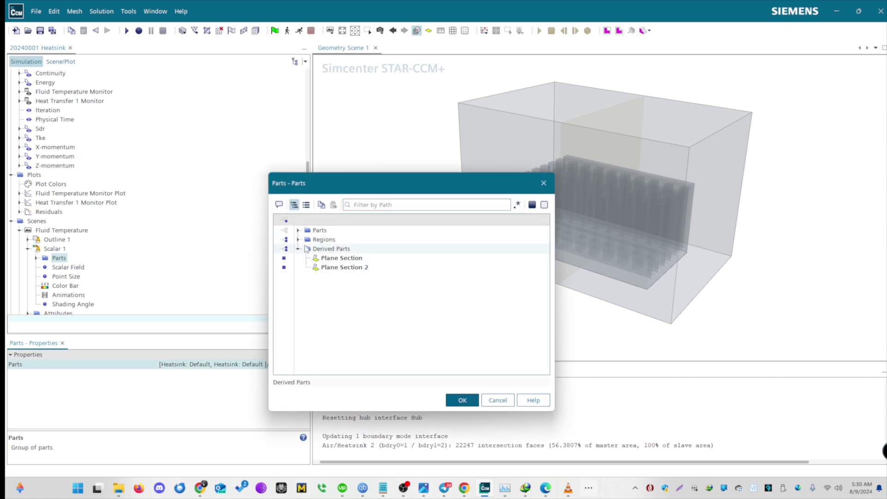
left_click(459, 398)
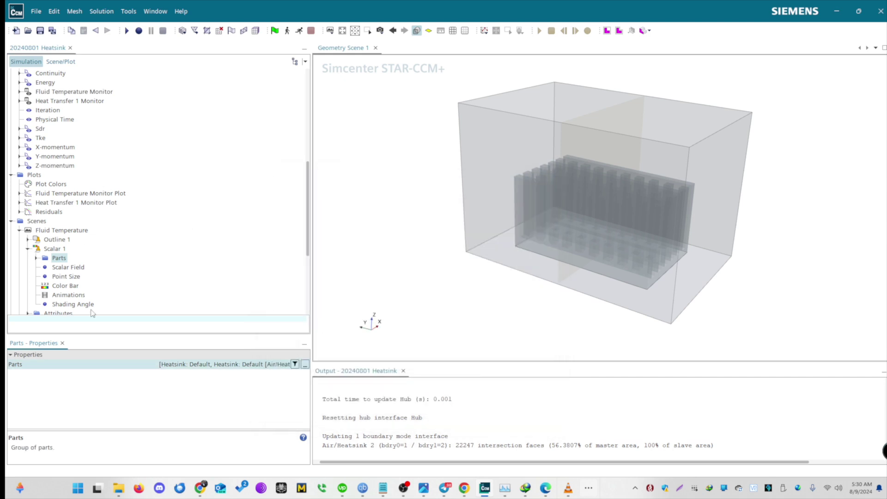
Step: Recheck the Scalar 1 parts list without changes and collapse the Fluid Temperature scene
scroll(102, 283, "down", 1)
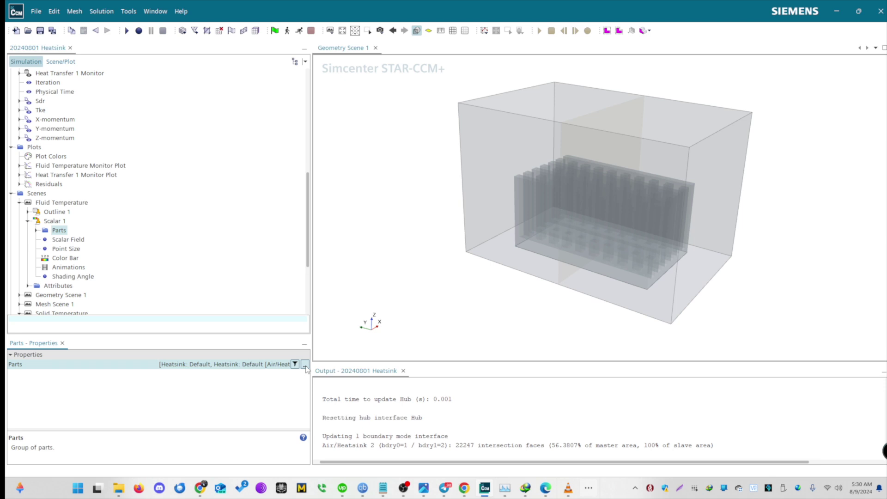
left_click(306, 366)
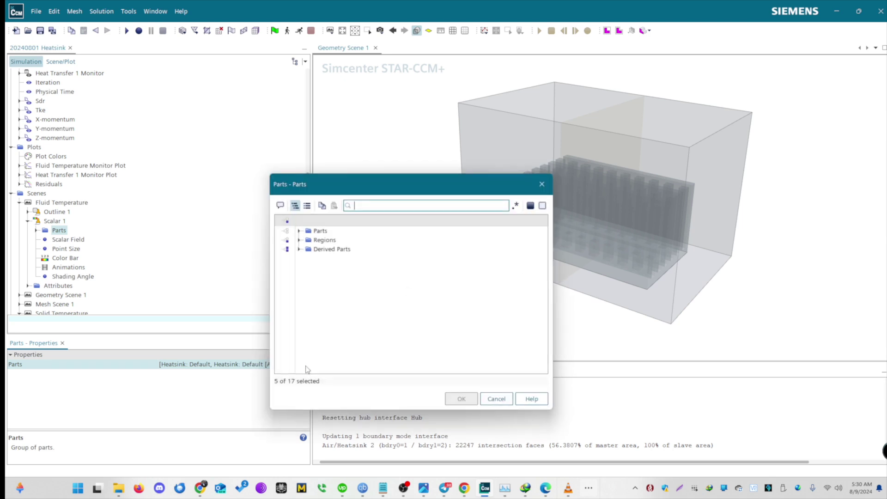
left_click(493, 398)
left_click(19, 203)
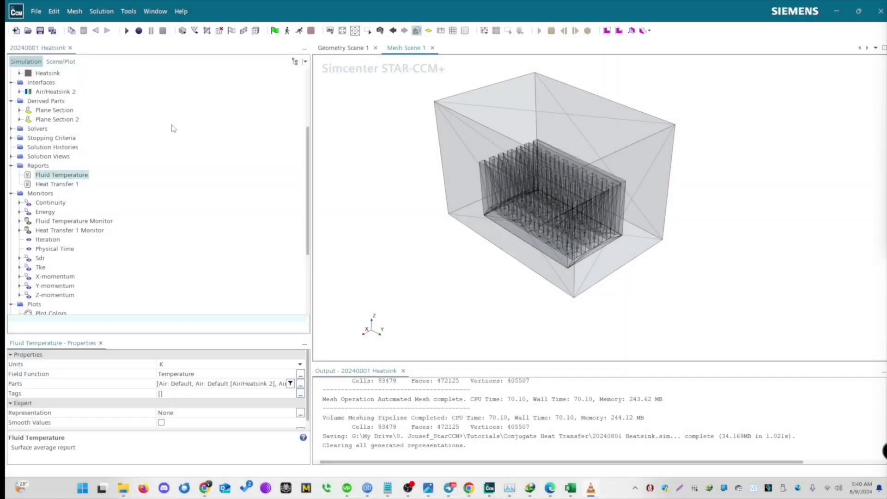
Step: Initialize meshing, then generate the surface mesh and the volume mesh
left_click(75, 11)
left_click(93, 29)
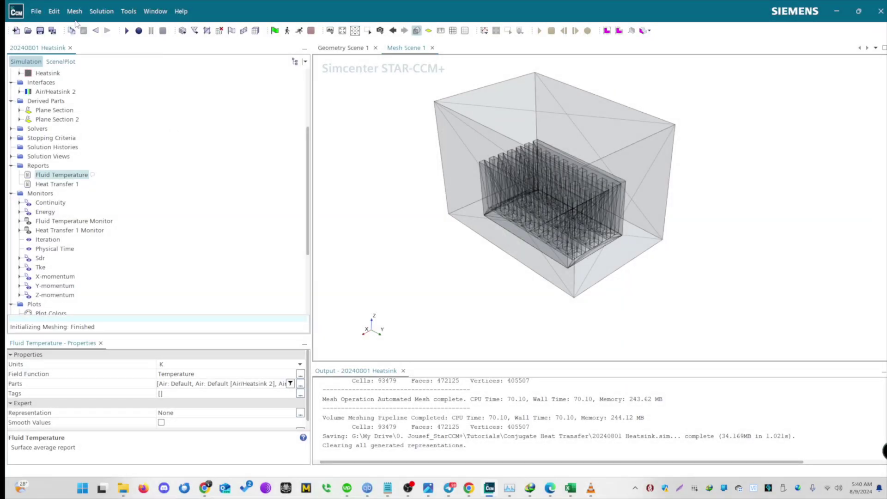
left_click(74, 11)
left_click(106, 52)
left_click(74, 11)
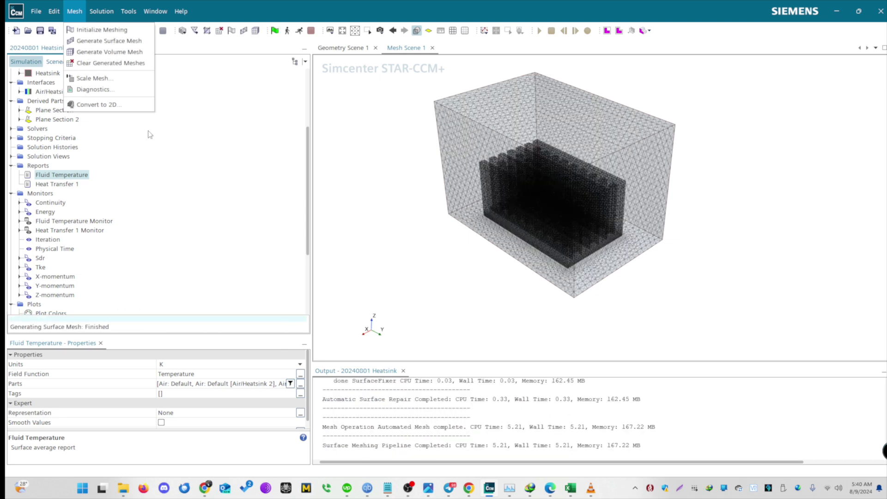
left_click(134, 52)
Step: Check the Heat Transfer 1 and Fluid Temperature reports' Representation settings, leaving them unchanged
left_click(69, 182)
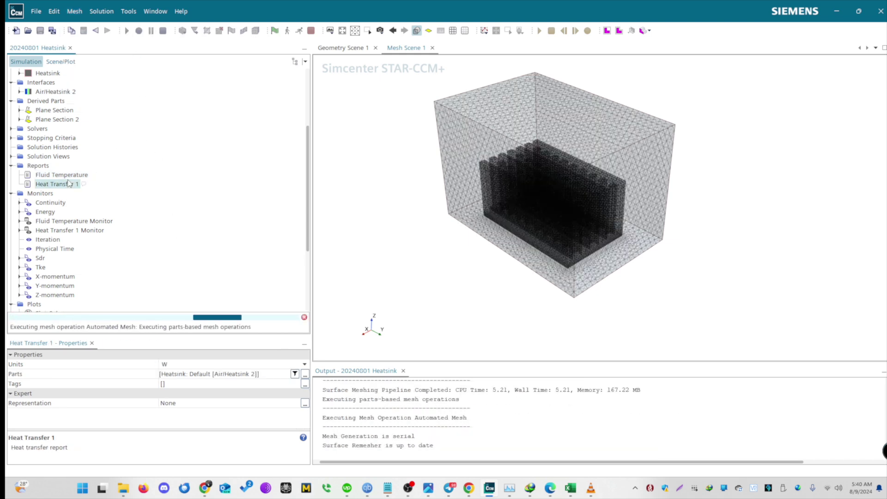
left_click(70, 176)
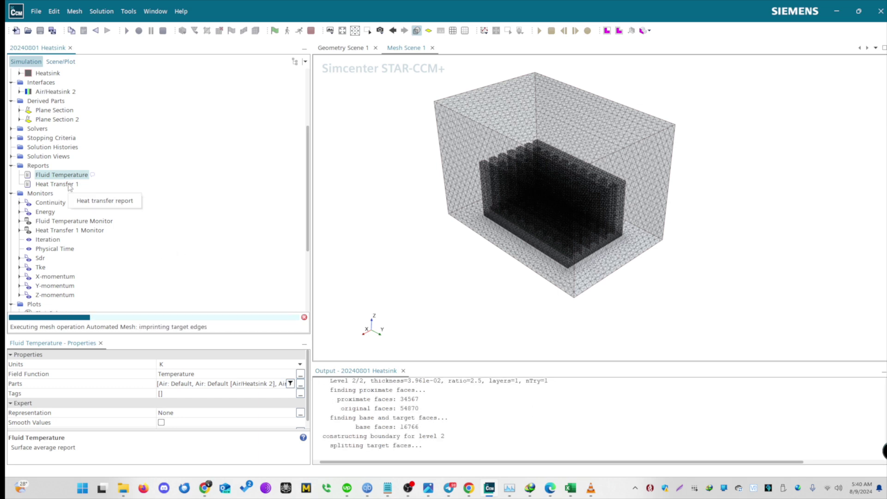
left_click(250, 411)
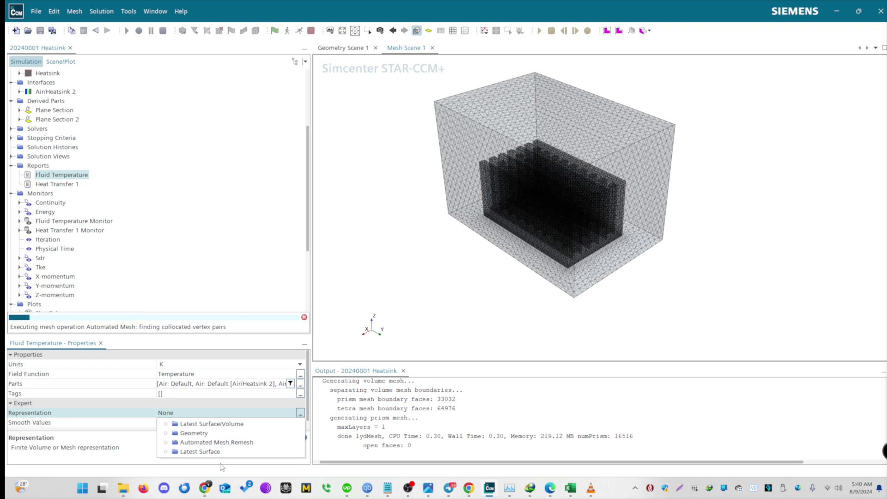
left_click(174, 180)
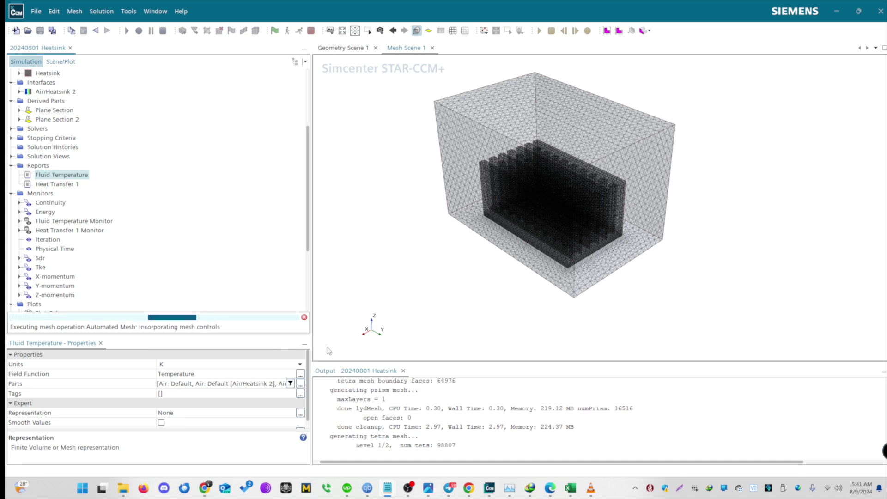
left_click(208, 414)
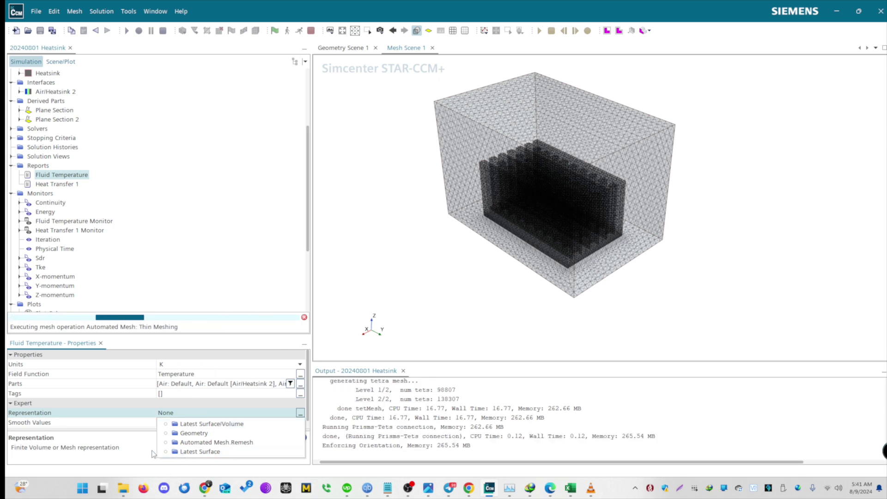
left_click(178, 227)
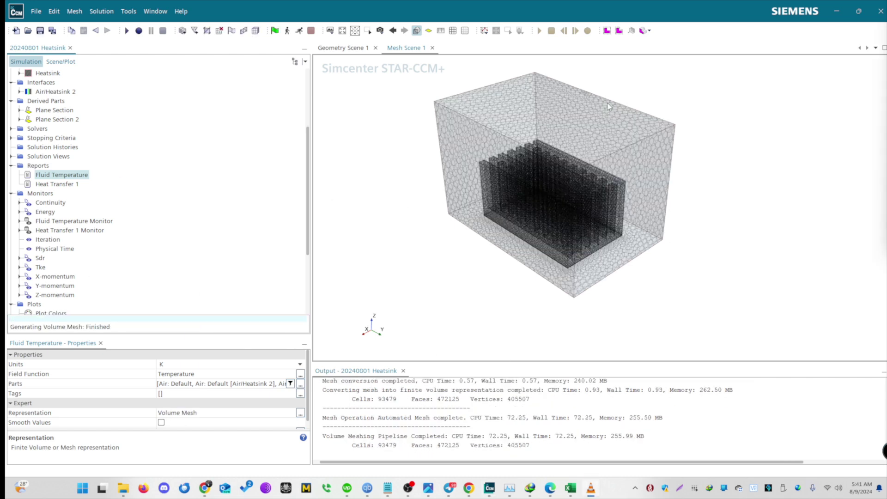
scroll(562, 210, "up", 3)
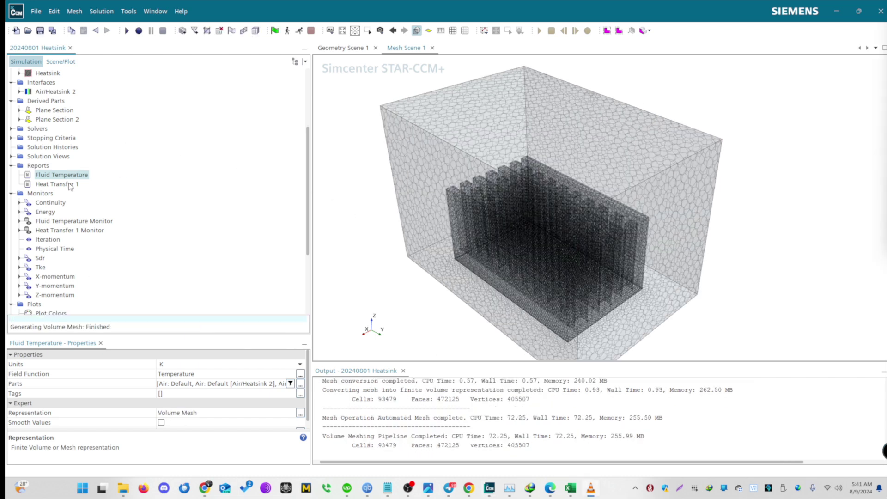
Step: Confirm Volume Mesh representation for the Fluid Temperature and Heat Transfer 1 reports, then save
left_click(192, 413)
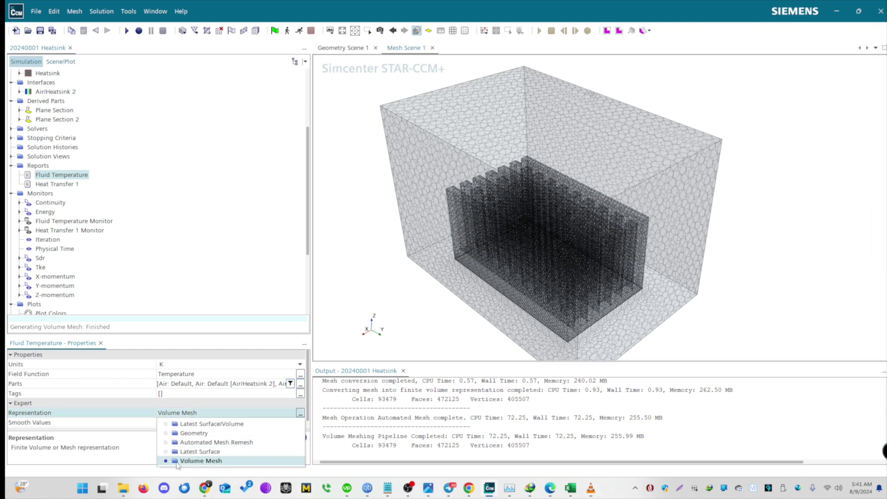
left_click(180, 465)
left_click(54, 185)
left_click(182, 408)
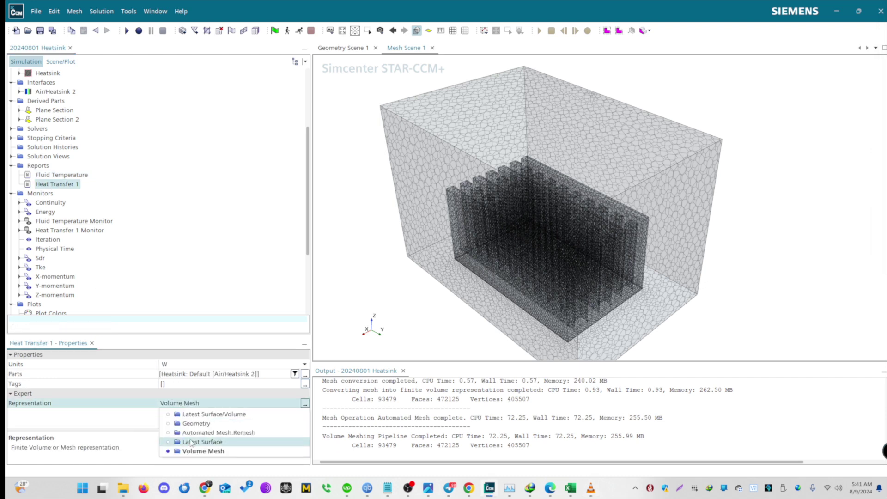
left_click(192, 458)
key("ctrl+s")
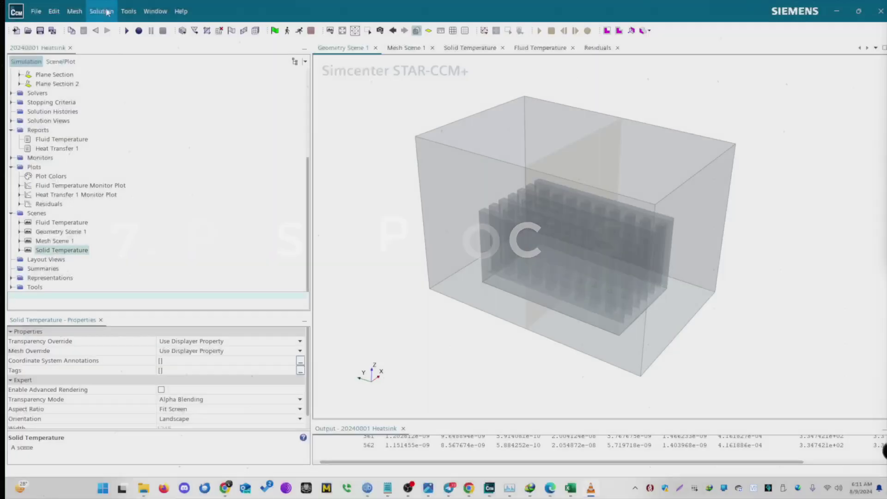
Step: Initialize the solution, advance one step, and run the solver to iteration 583
left_click(101, 11)
left_click(115, 37)
left_click(98, 17)
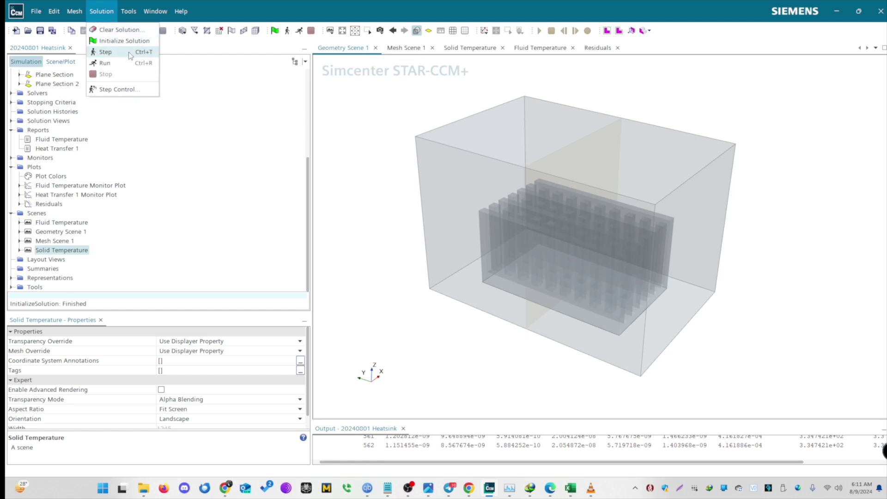
left_click(105, 51)
left_click(108, 17)
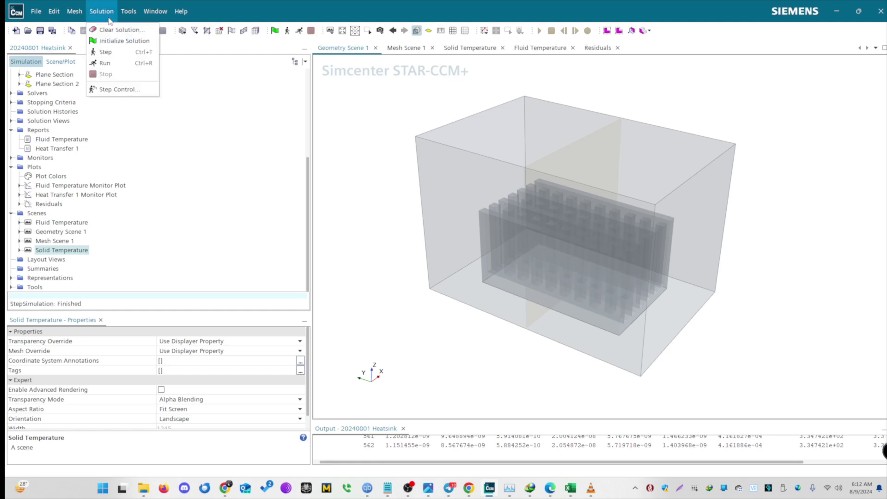
left_click(104, 64)
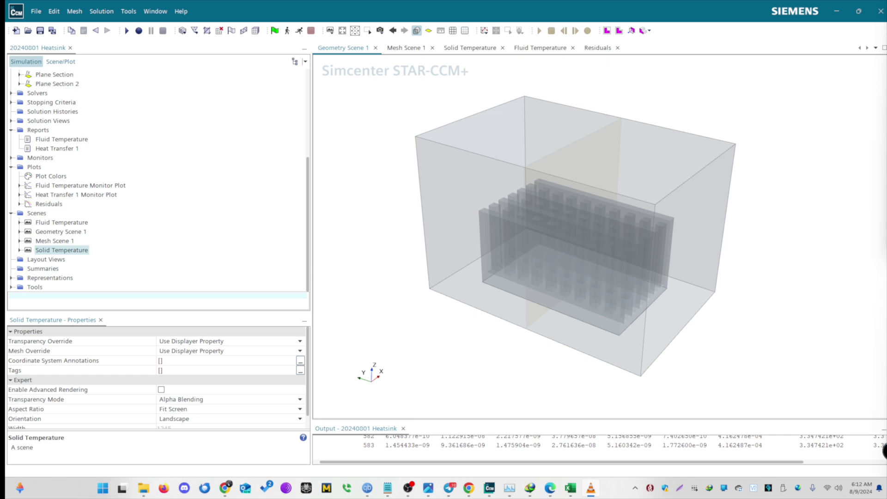
key("alt+Tab")
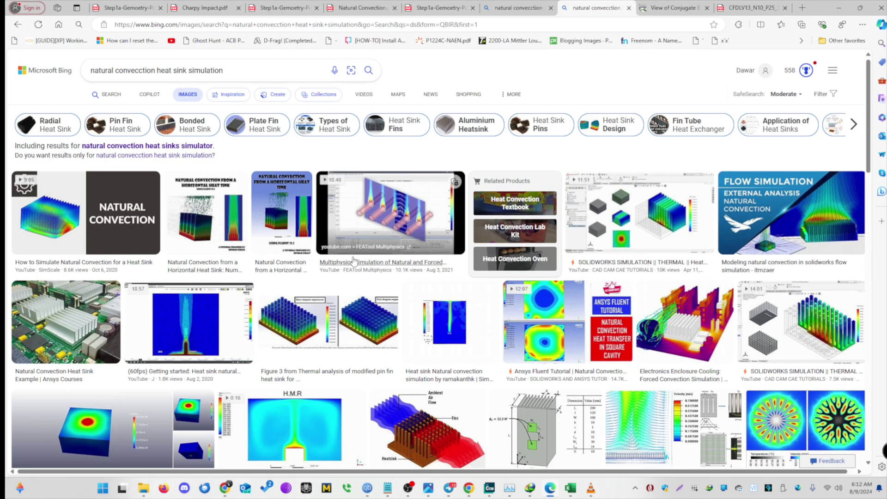
scroll(353, 259, "down", 2)
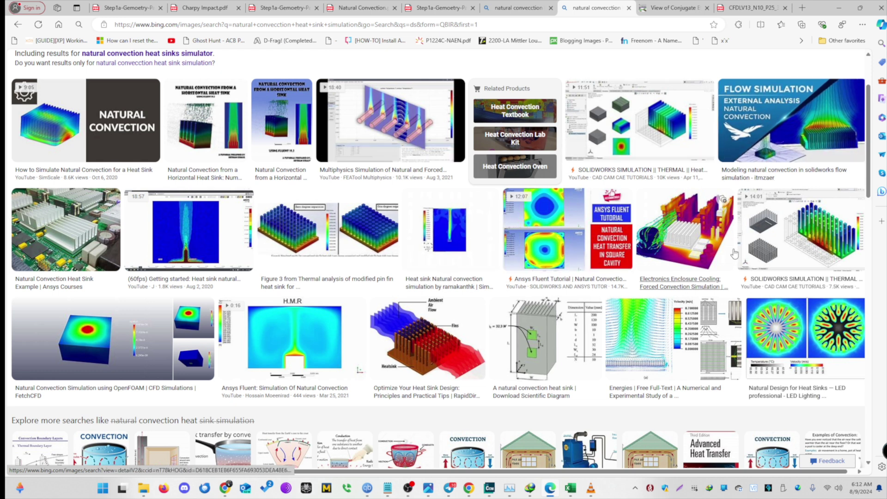
key("alt+Tab")
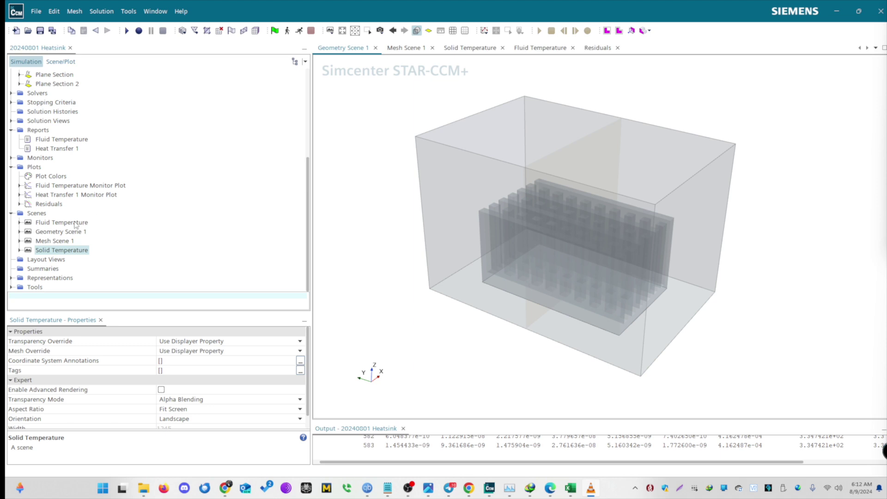
Step: Open the Solid Temperature scene and orbit around the heat sink contours
double_click(74, 251)
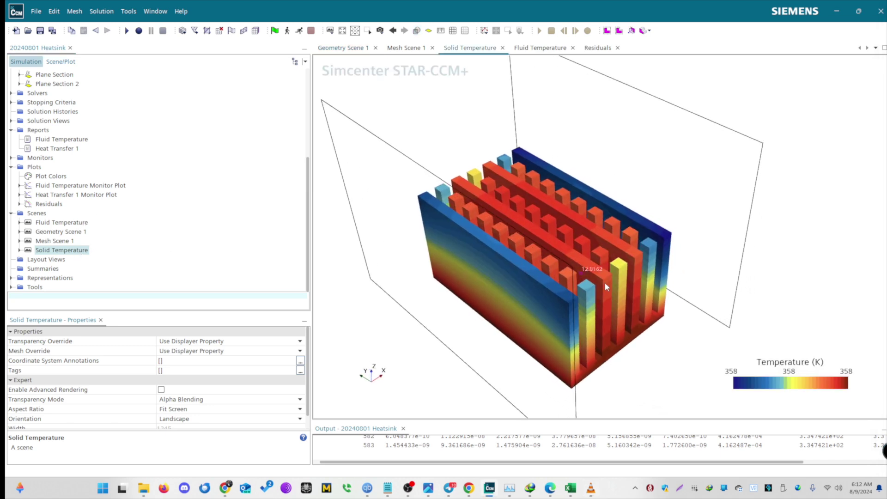
left_click_drag(605, 284, 554, 301)
left_click_drag(611, 339, 670, 315)
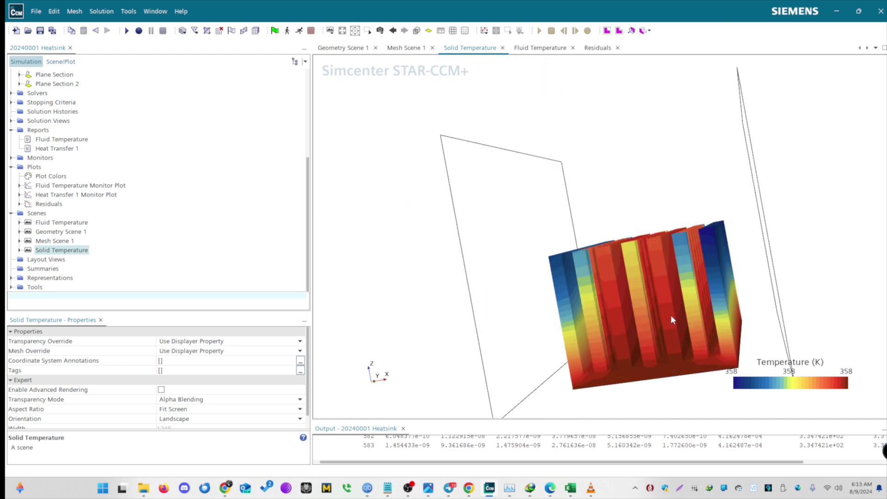
Step: Open the Fluid Temperature scene and set the view orientation to +Y
double_click(88, 224)
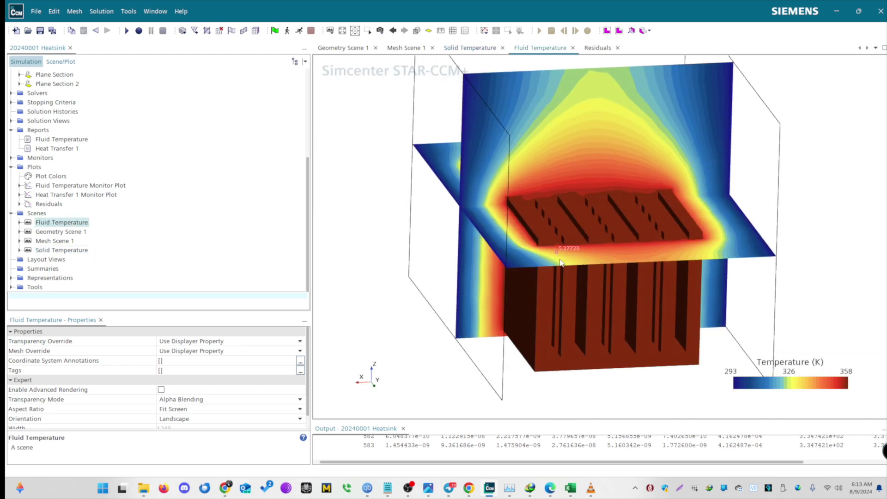
left_click(380, 31)
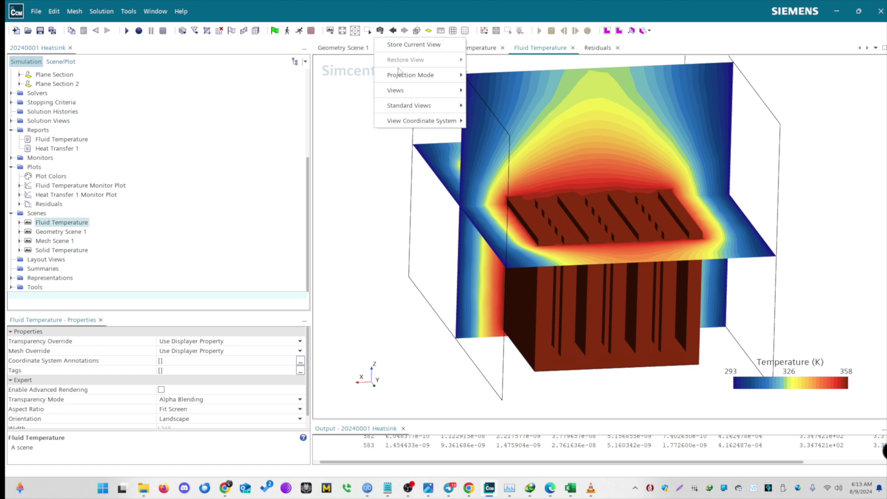
mouse_move(409, 91)
mouse_move(489, 116)
left_click(529, 113)
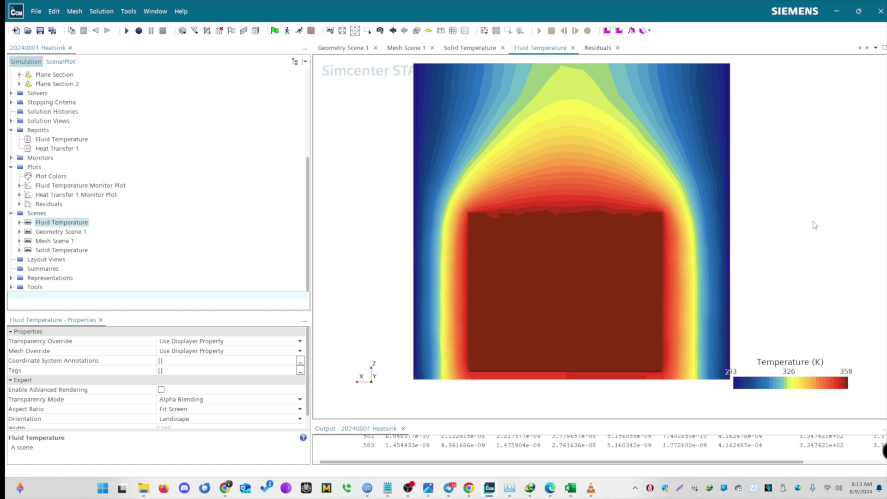
Step: Print Fluid Temperature (334.7421 K) and Heat Transfer 1 (3.373590 W) values in an enlarged Output panel
left_click(59, 141)
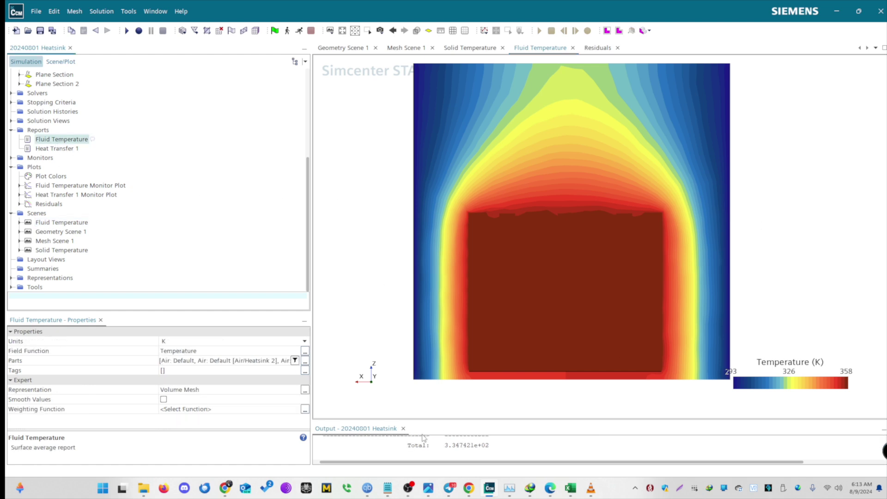
left_click_drag(506, 419, 506, 385)
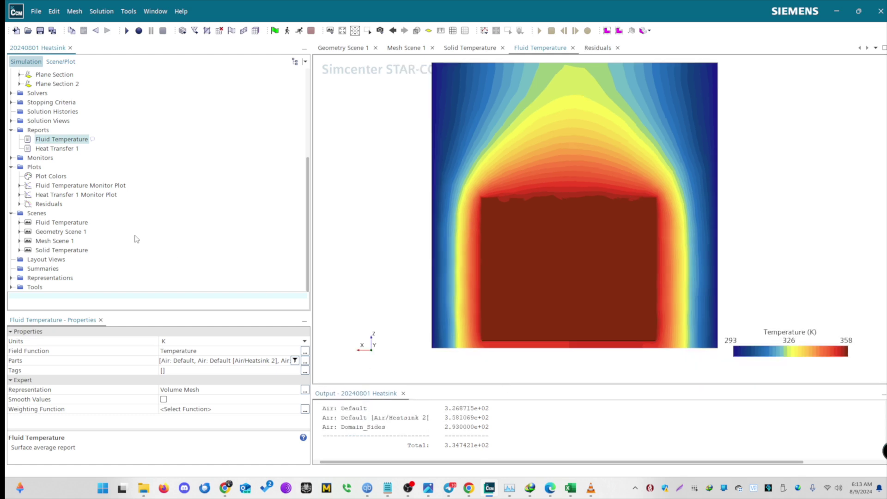
left_click(57, 148)
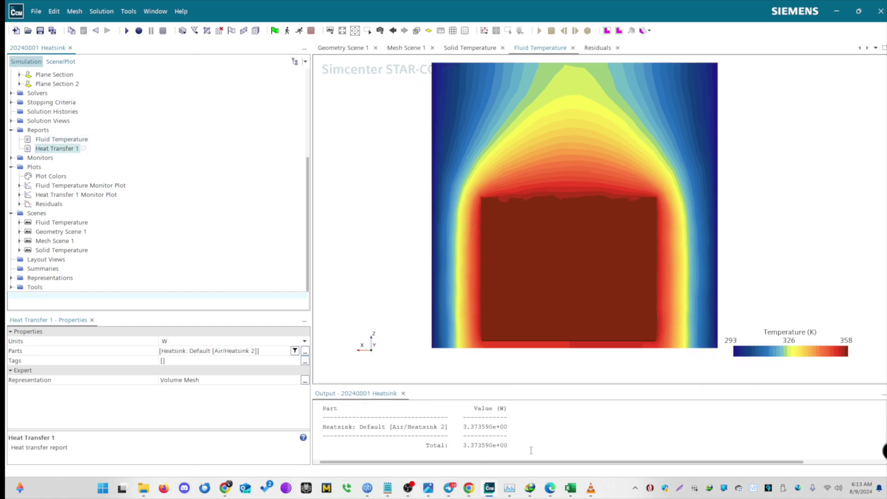